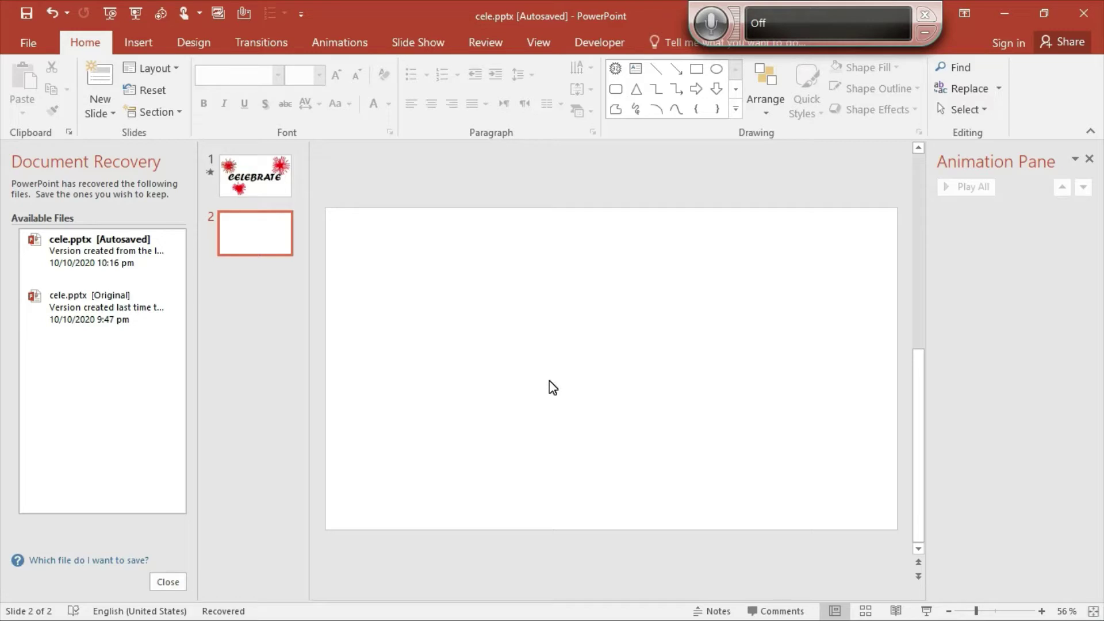
Draw a large 32-Point Star, about 15.53 × 16.01 cm, on slide 2 and select it.
click(151, 50)
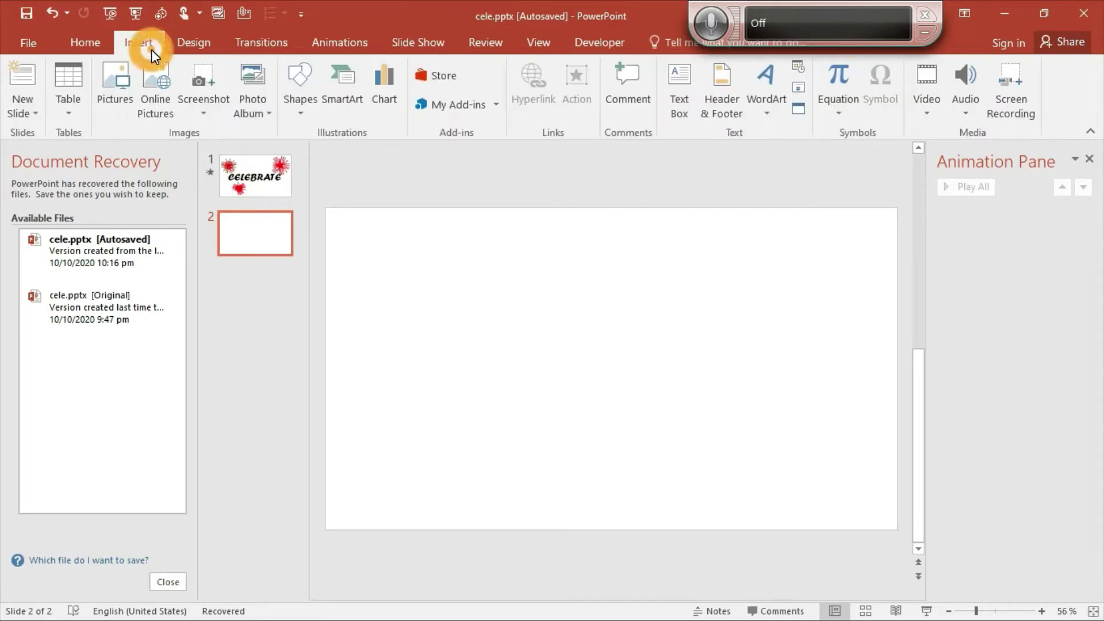
click(304, 101)
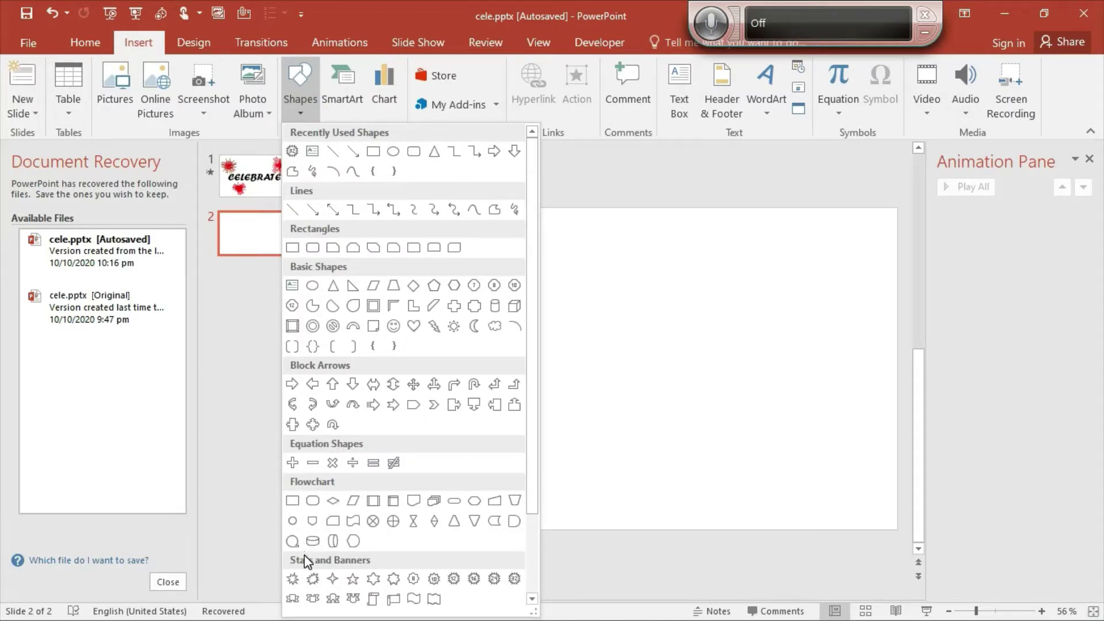
click(514, 579)
drag(390, 248, 661, 509)
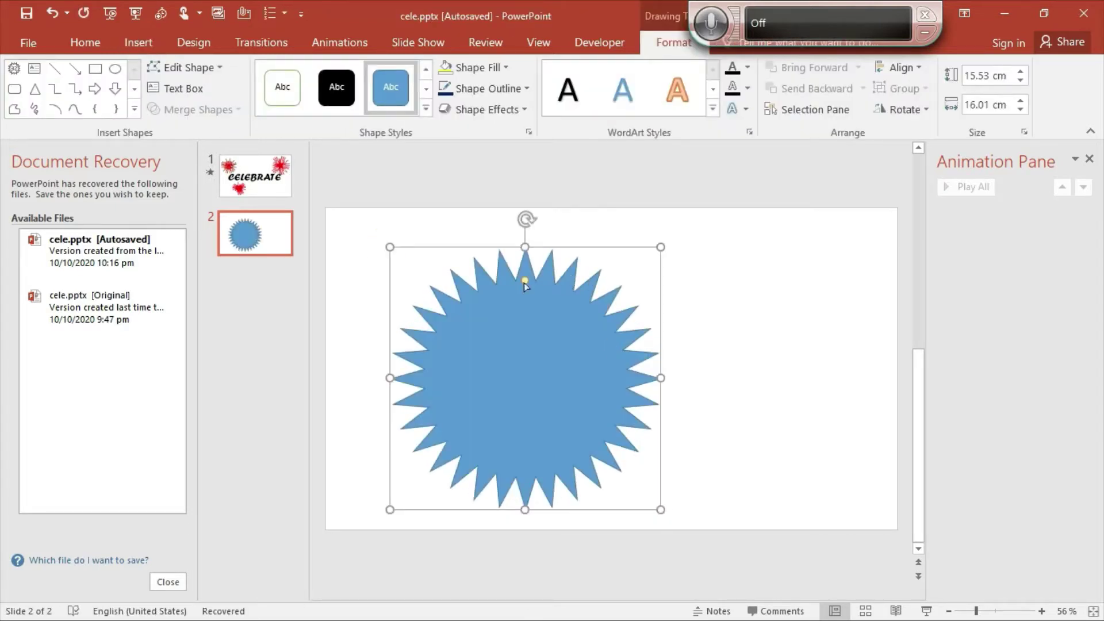
click(339, 419)
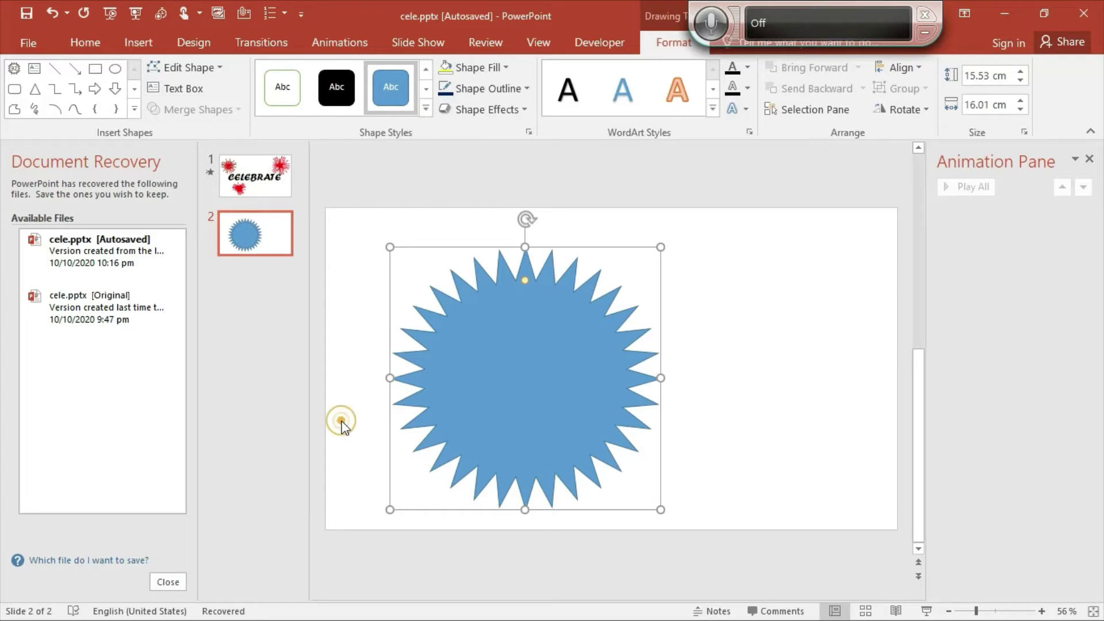
click(520, 341)
Pinch the star's points into thin spokes, set No Fill and give it a Dark Blue outline.
drag(526, 280, 527, 374)
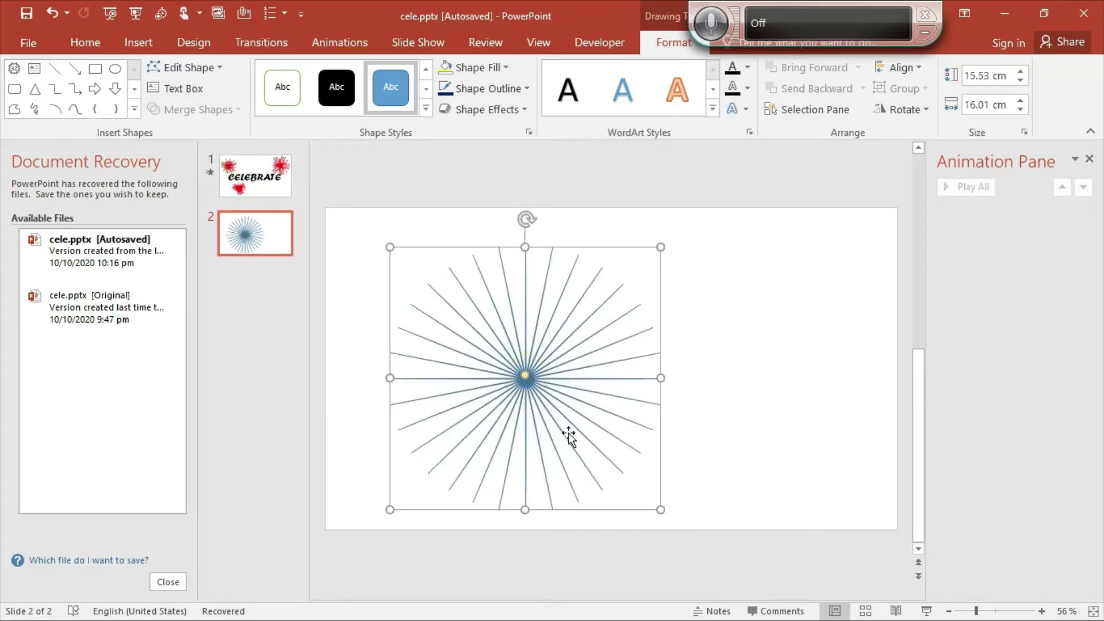
click(485, 69)
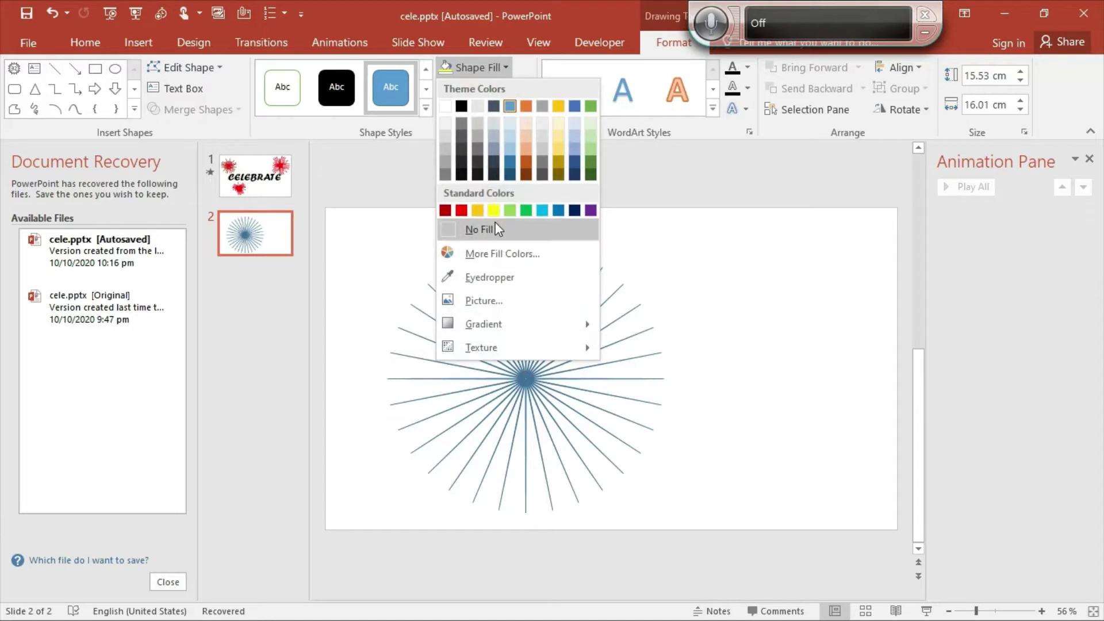
click(495, 229)
click(481, 90)
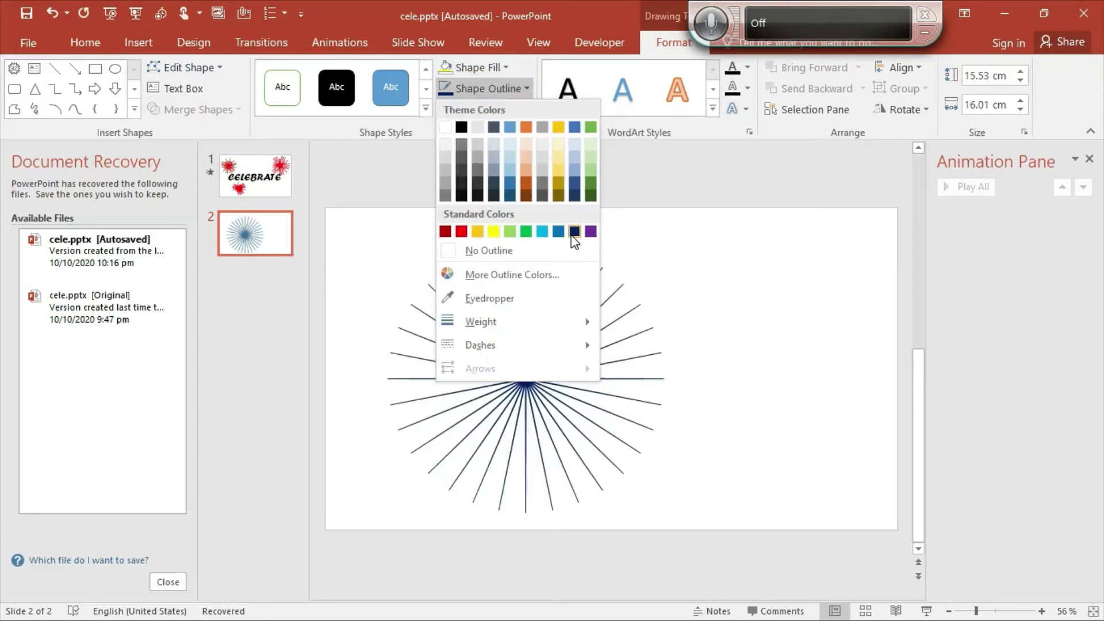
click(574, 232)
click(484, 90)
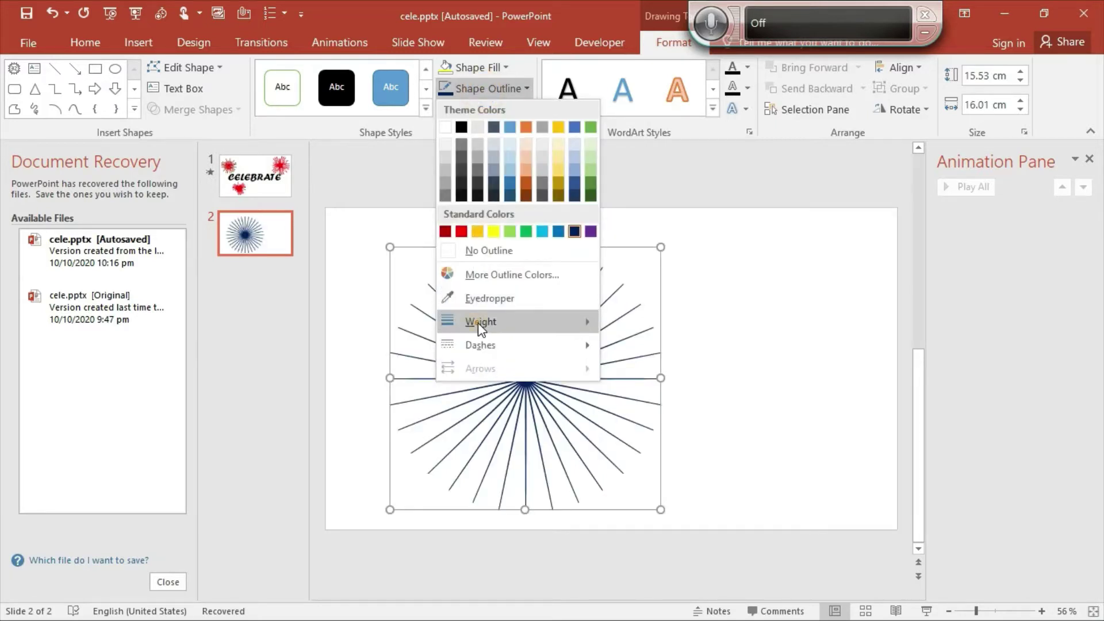
mouse_move(478, 322)
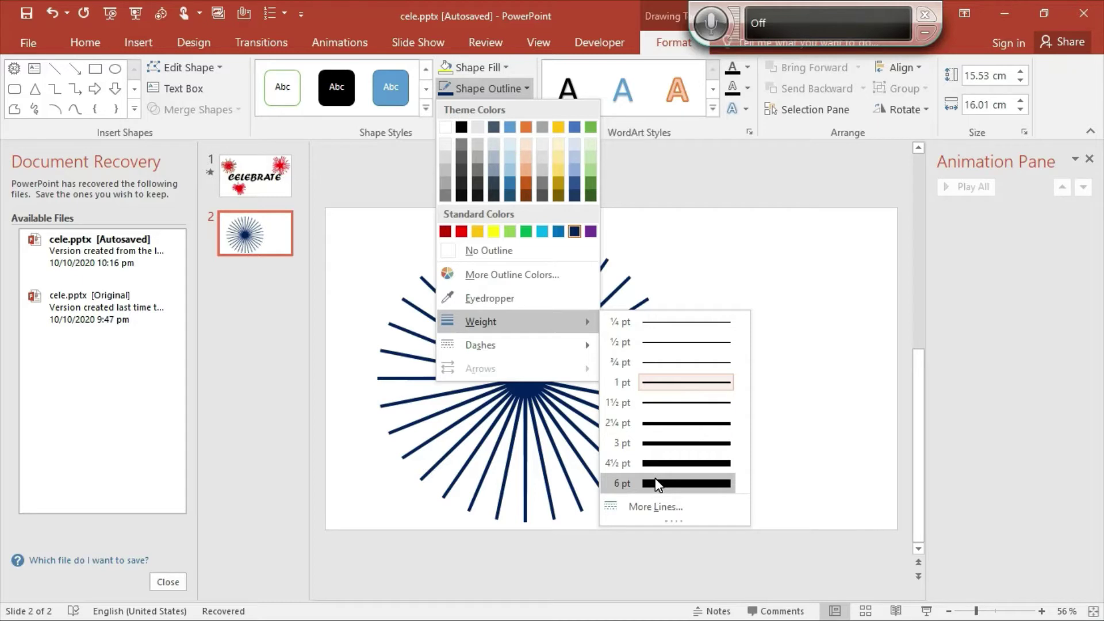
Make the spokes 2¼ pt Long Dash Dot lines and move the star right and down toward centre.
click(654, 424)
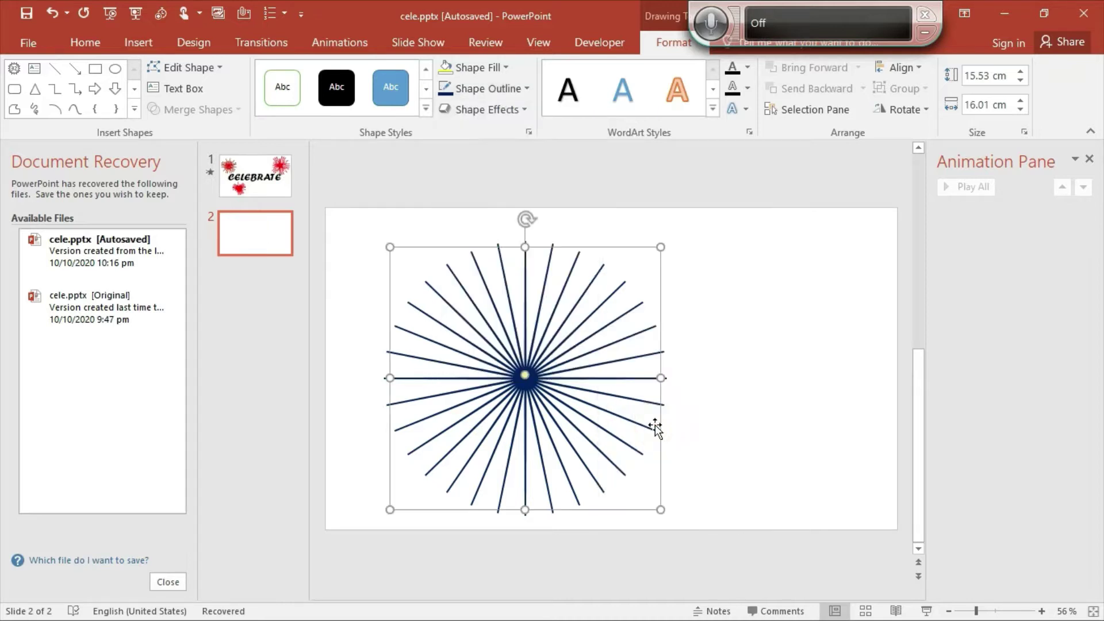
click(504, 93)
mouse_move(463, 348)
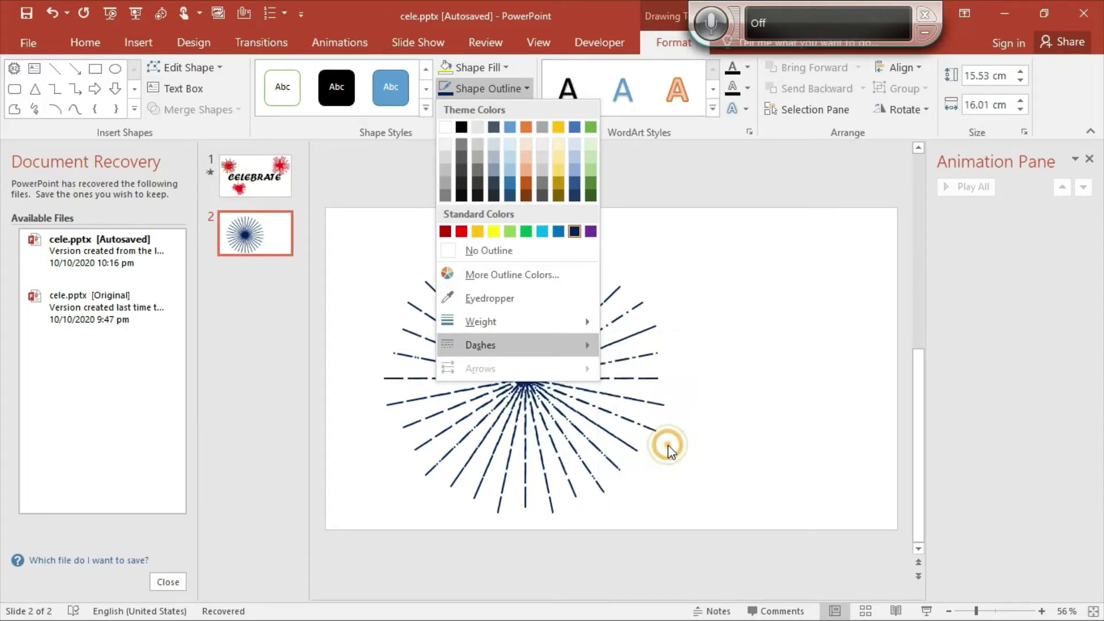
click(667, 445)
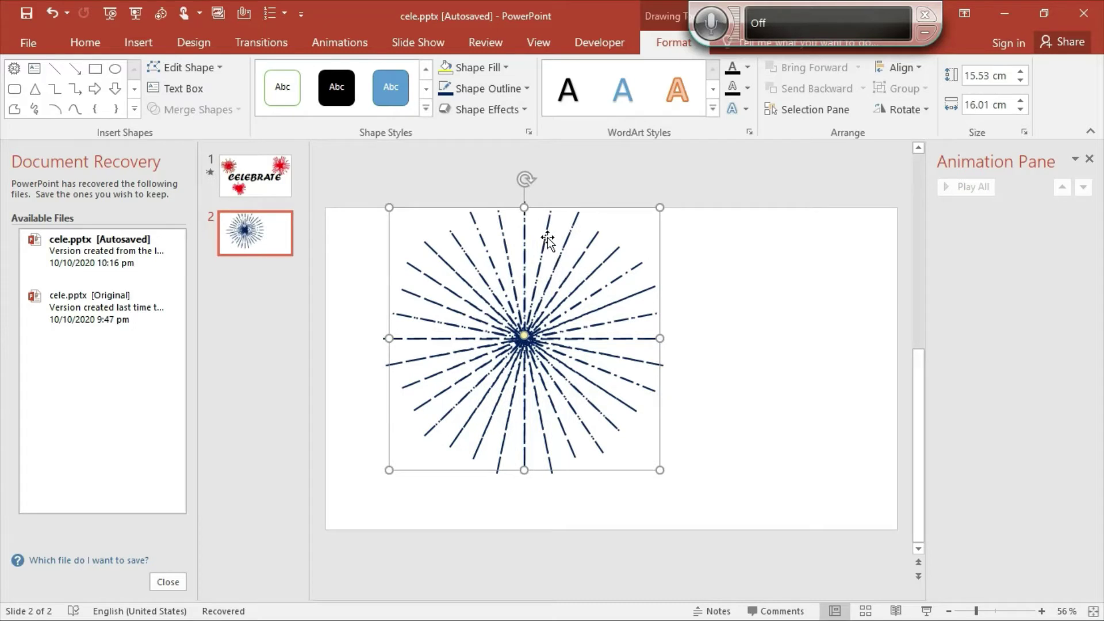
drag(547, 214, 609, 234)
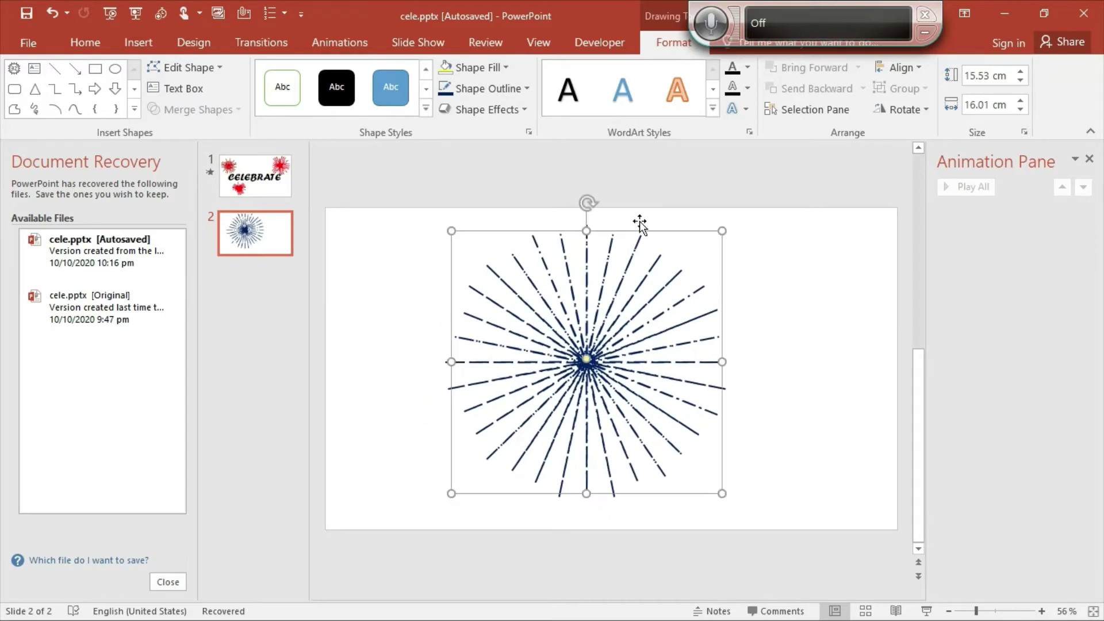
click(316, 36)
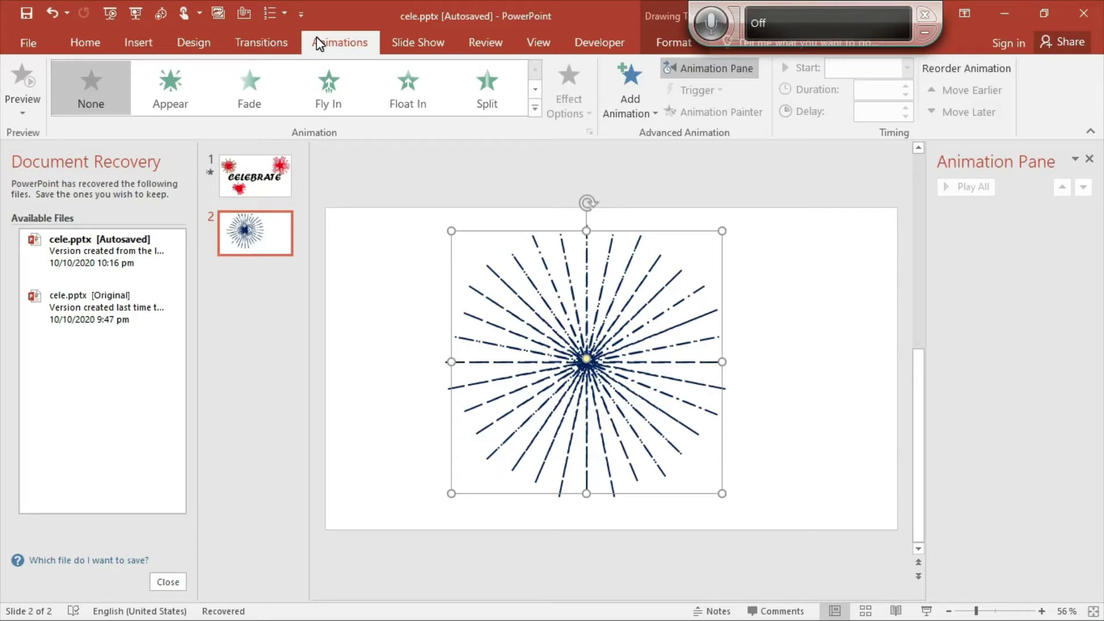
Apply the Basic Zoom entrance effect to the star and keep the Animation Pane visible.
click(536, 108)
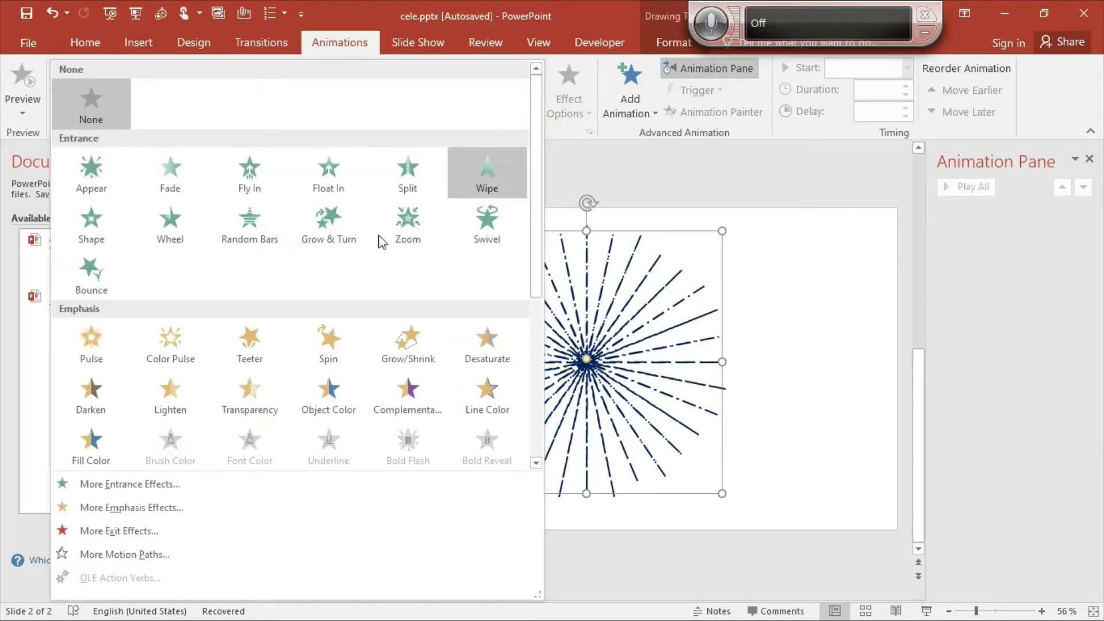
click(144, 491)
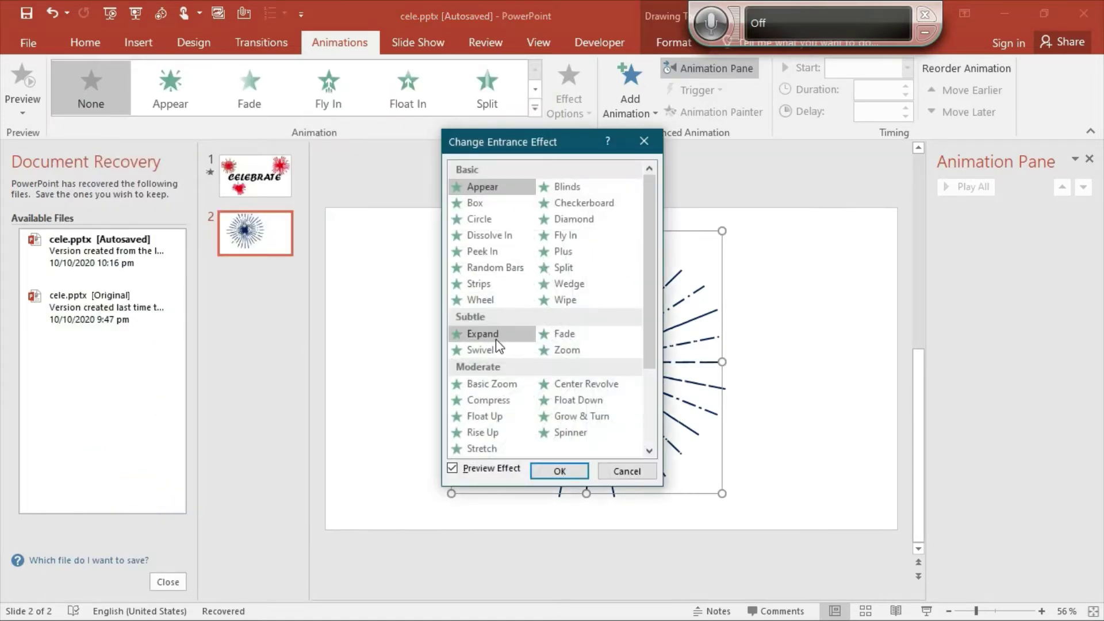
click(481, 383)
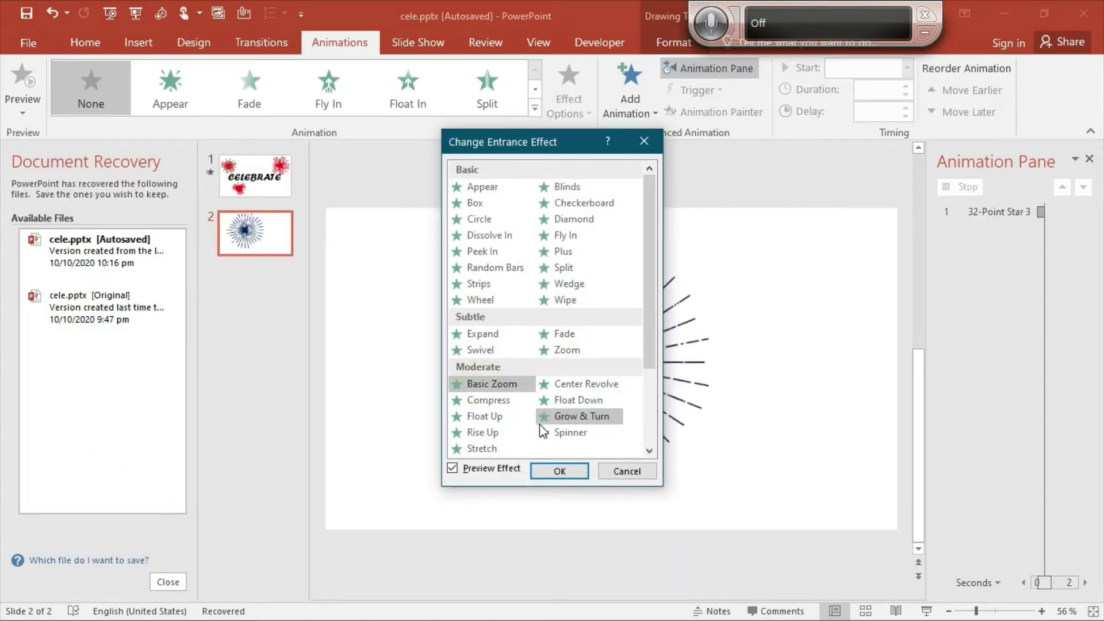
click(546, 472)
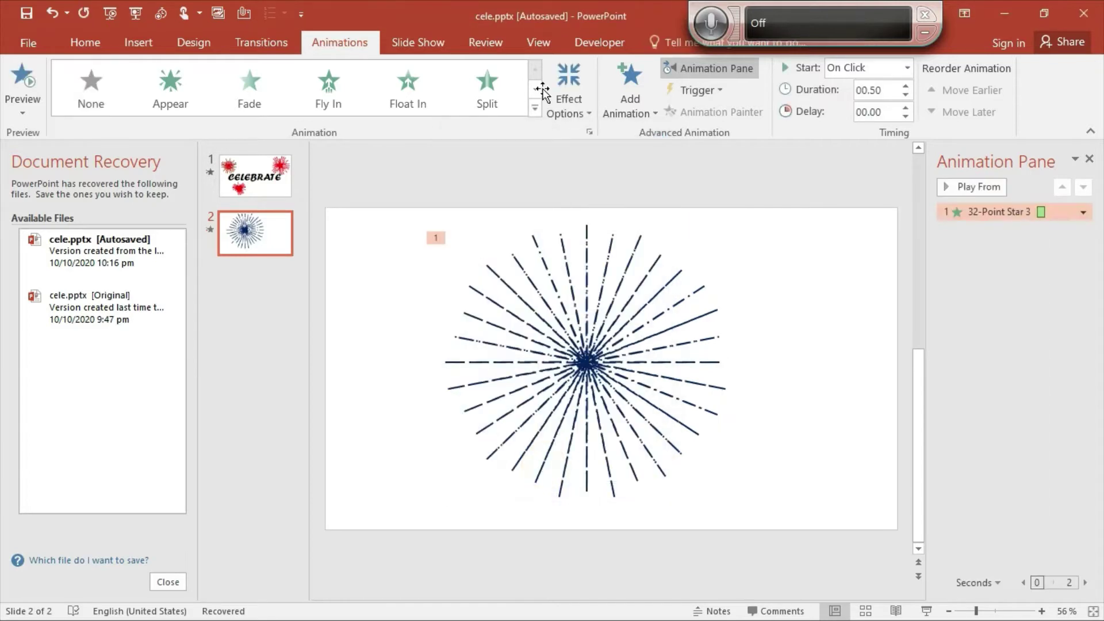
click(713, 68)
click(693, 87)
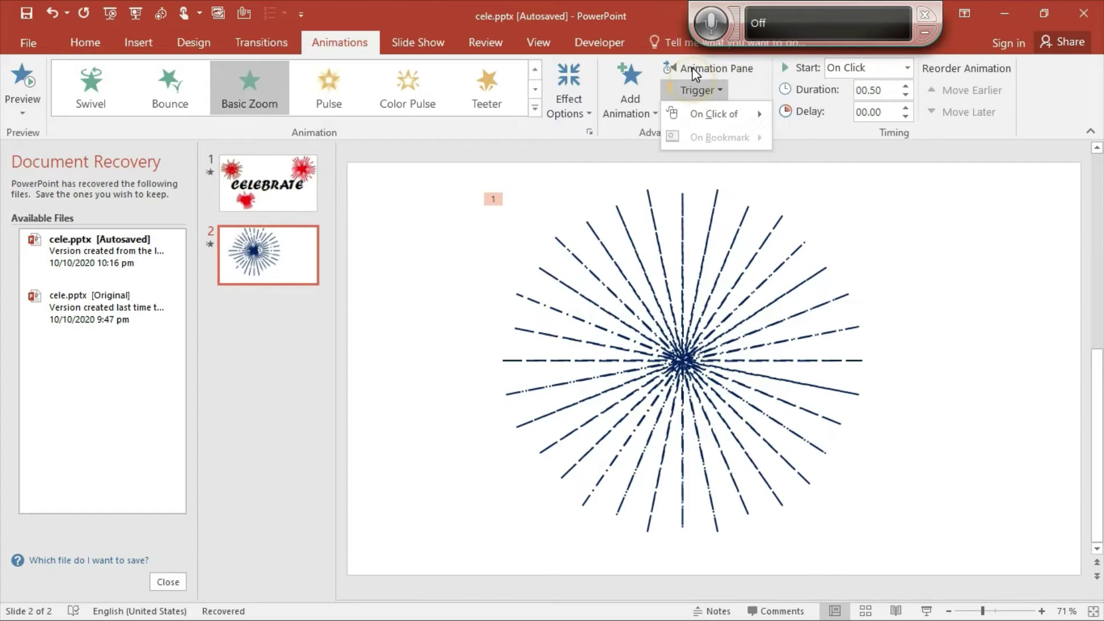
click(713, 68)
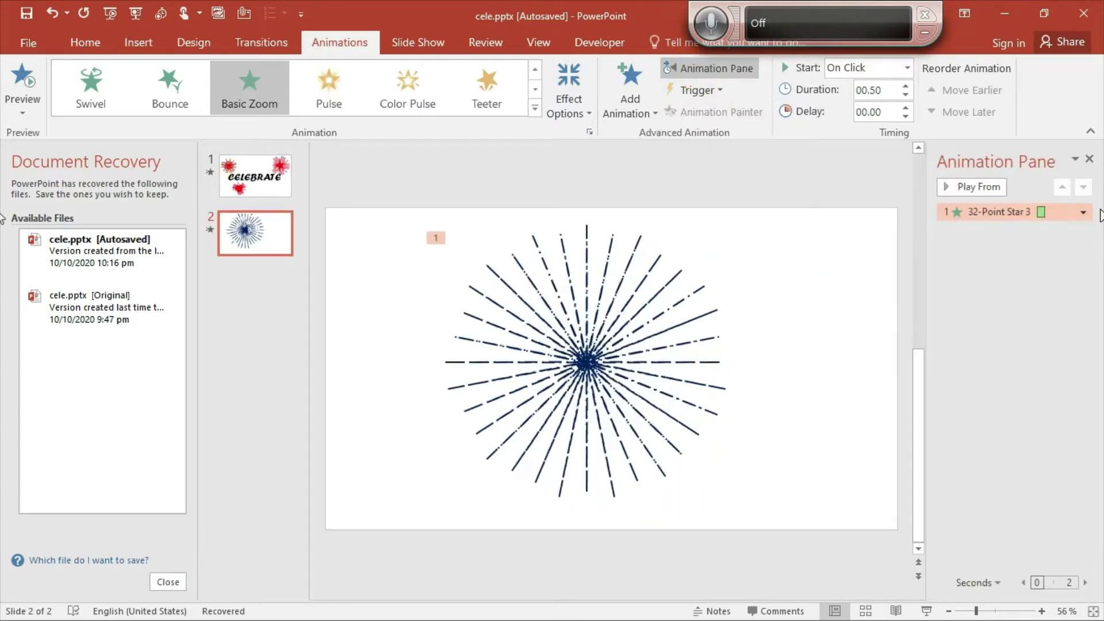
Set the Basic Zoom timing to With Previous, 1-second duration, repeating until end of slide.
click(1083, 212)
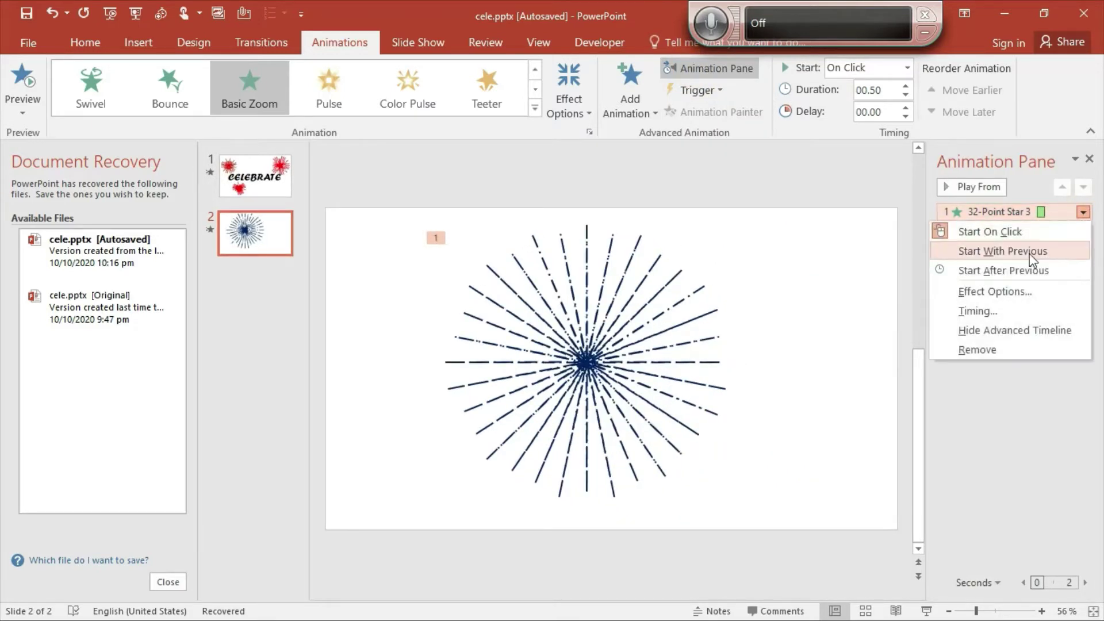
click(1006, 289)
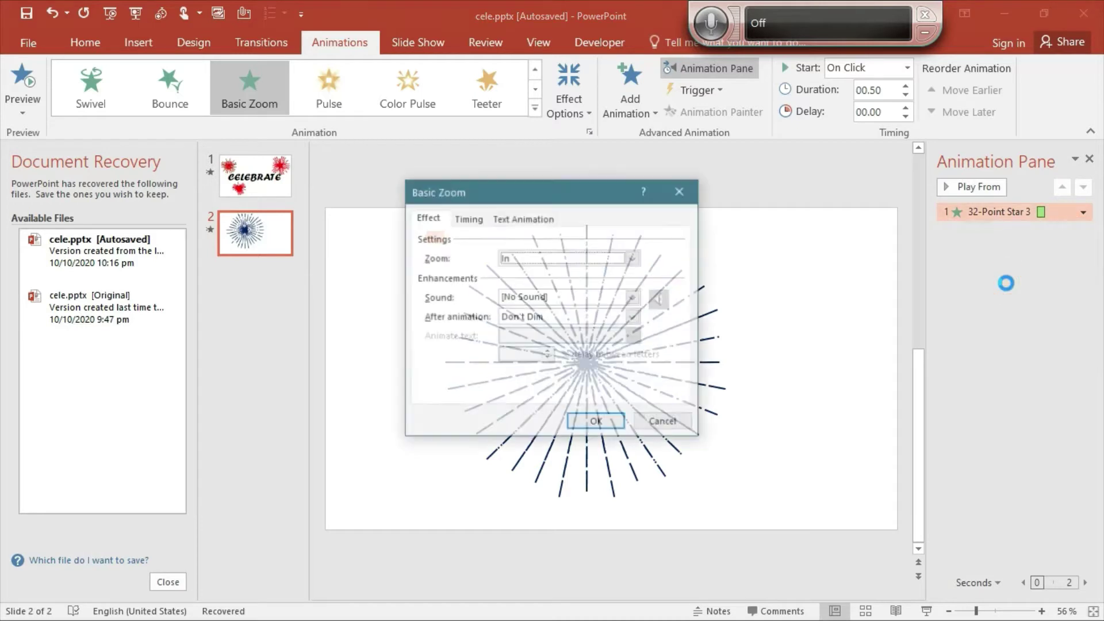
click(469, 219)
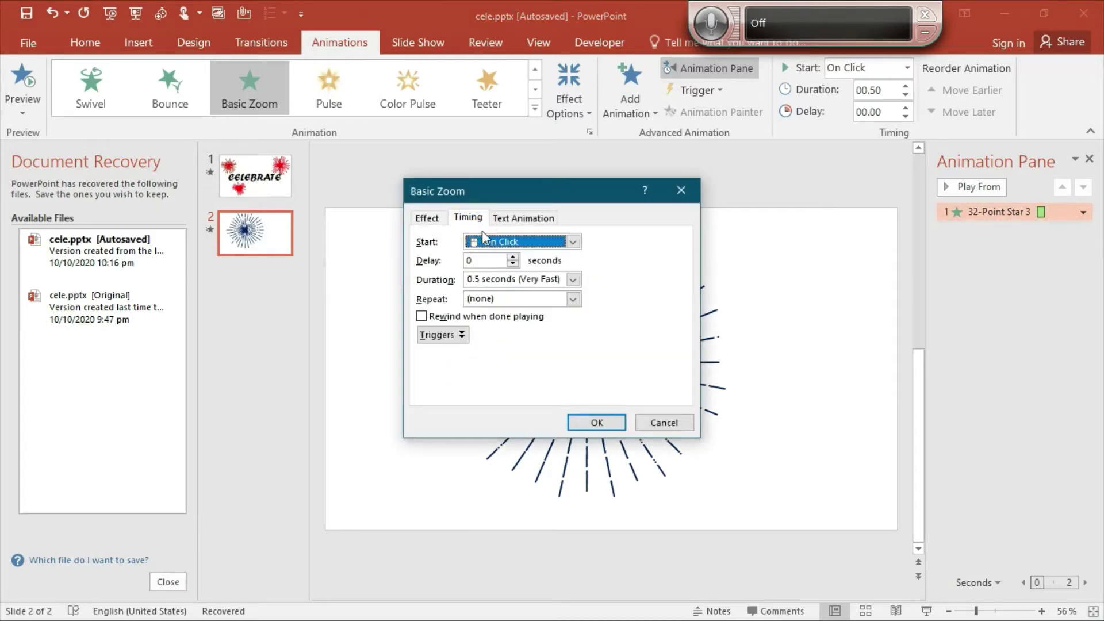
click(577, 239)
click(547, 277)
click(572, 280)
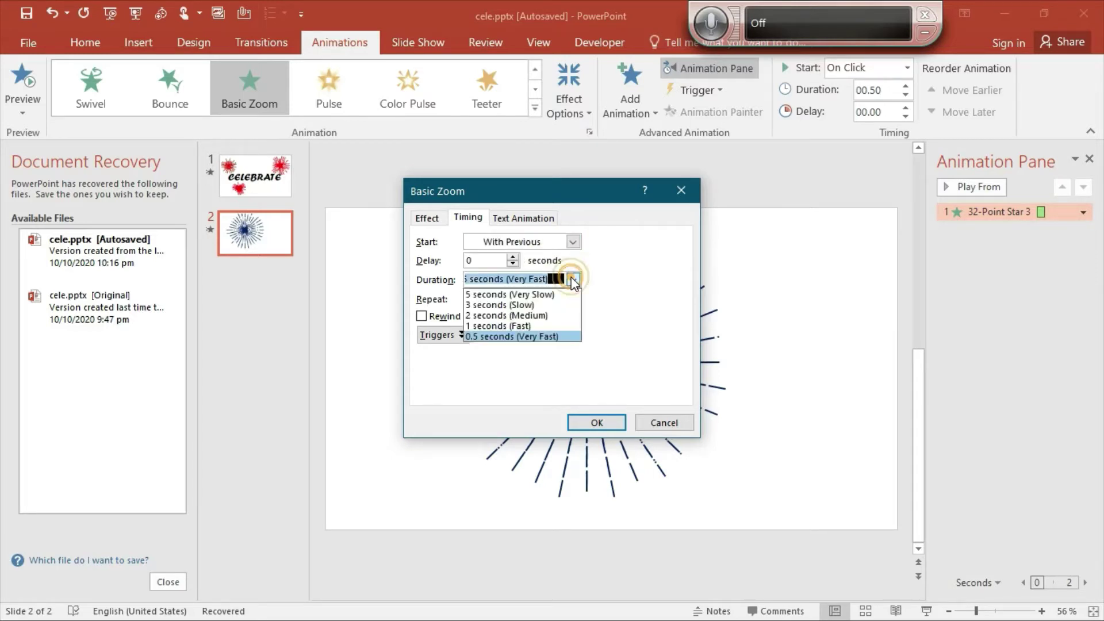
click(555, 325)
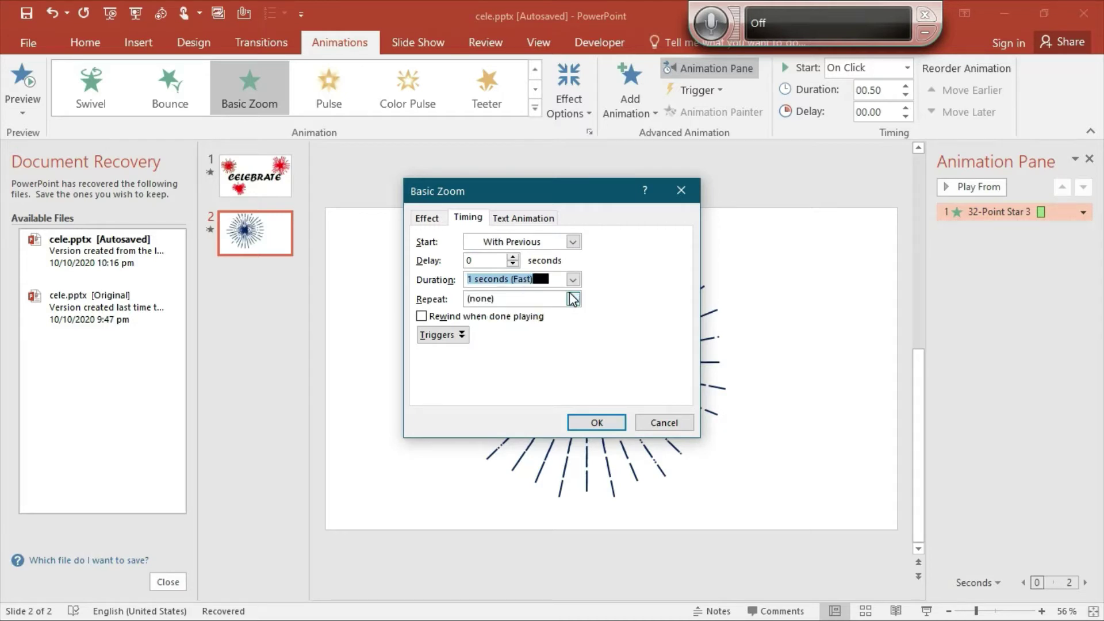
click(572, 297)
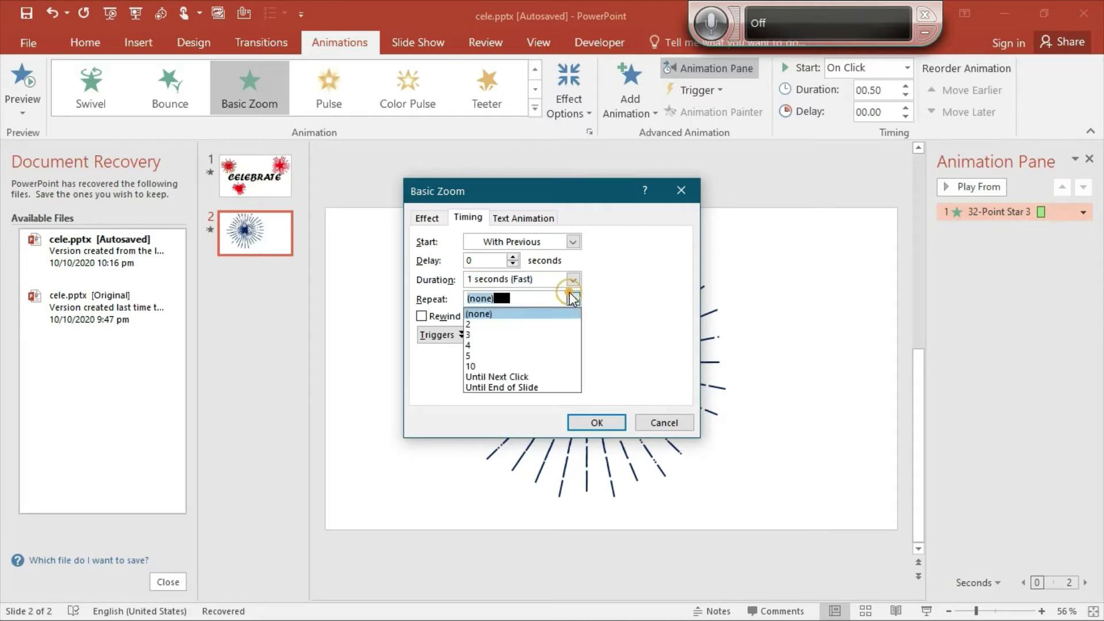
click(539, 387)
click(597, 422)
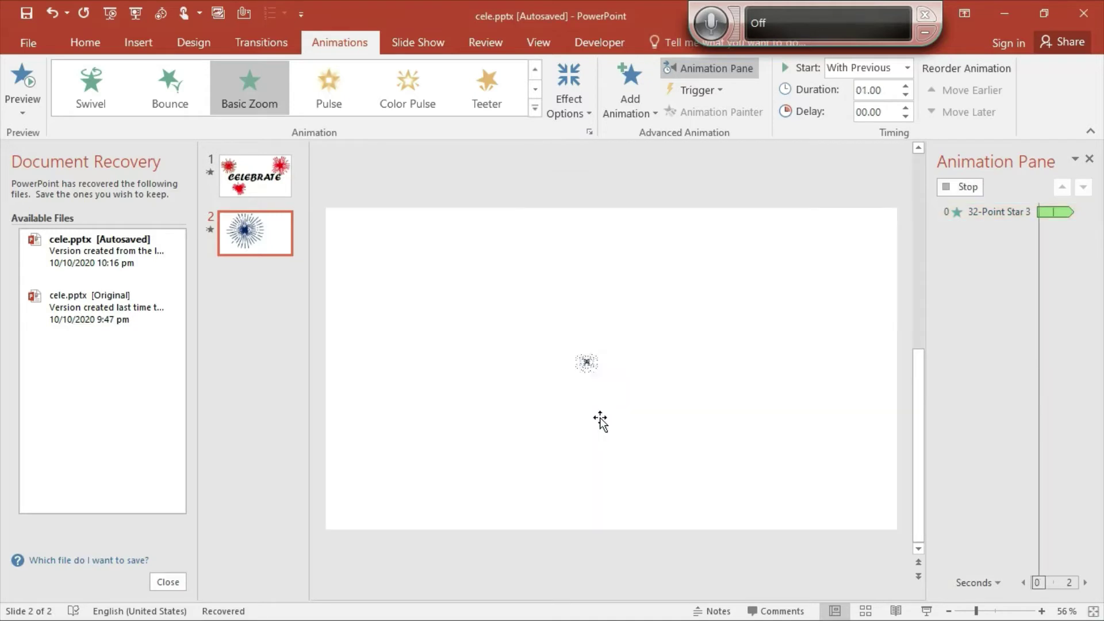
click(509, 174)
Select the starburst and add Dissolve Out from More Exit Effects.
click(579, 256)
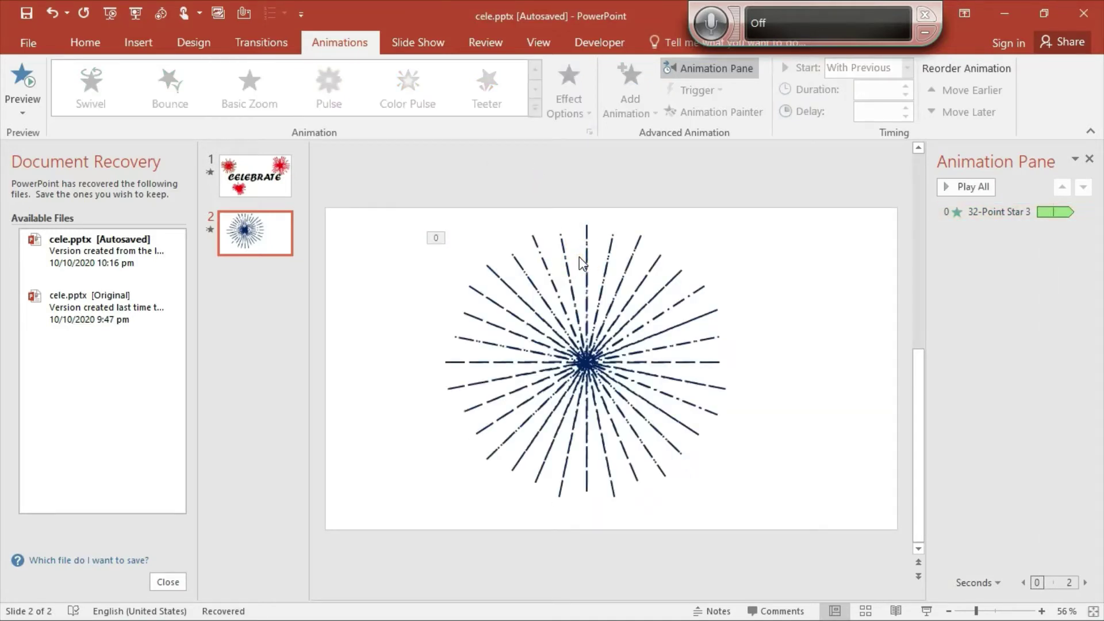
click(567, 282)
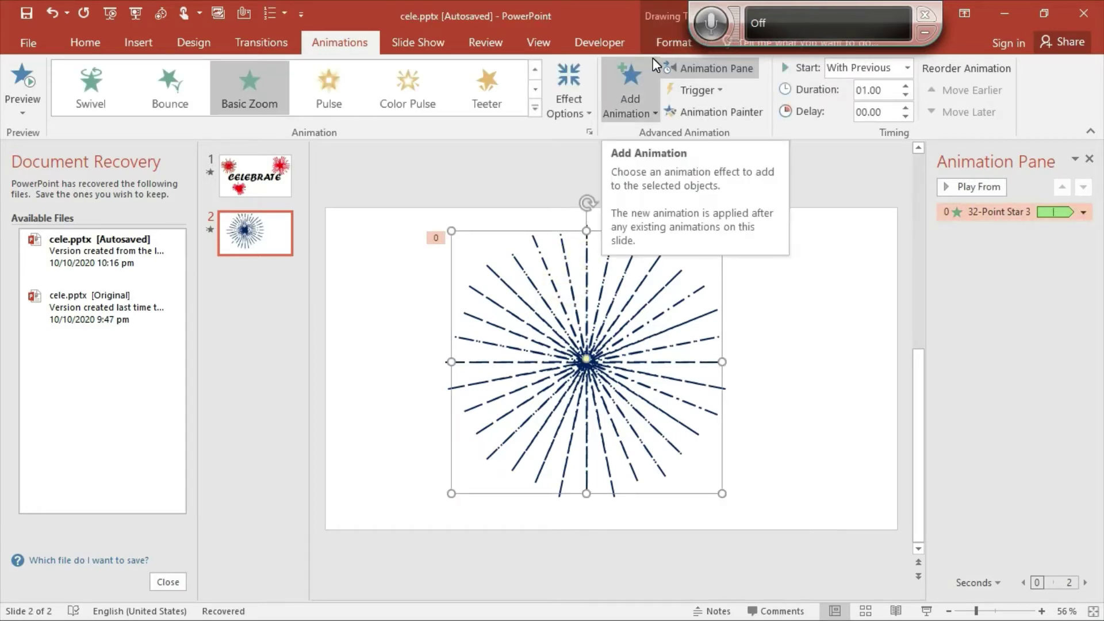
click(653, 58)
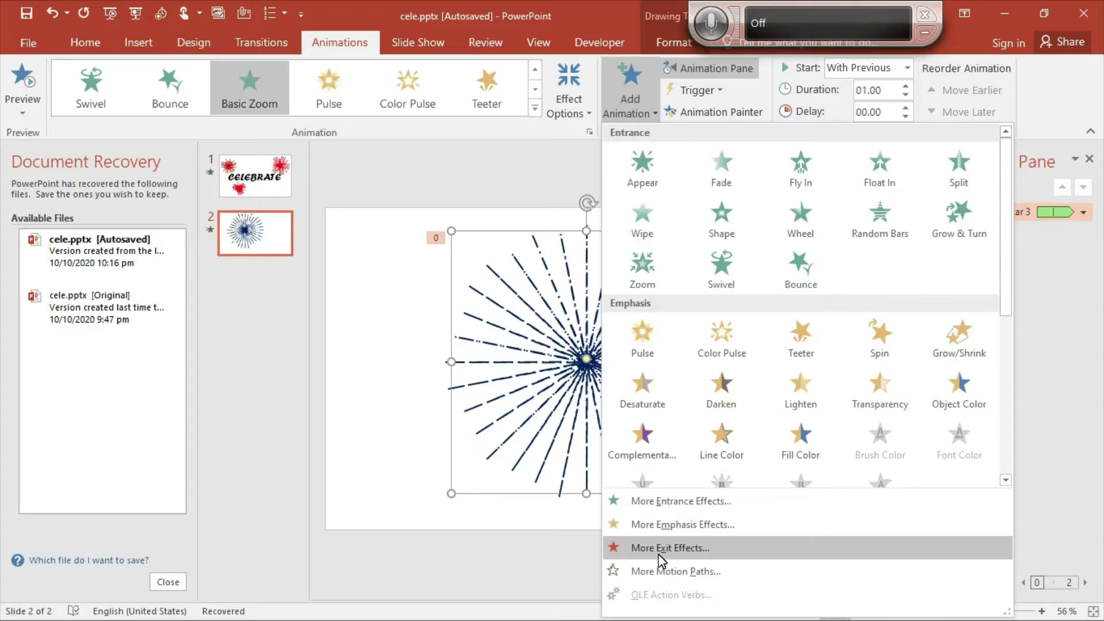
click(659, 555)
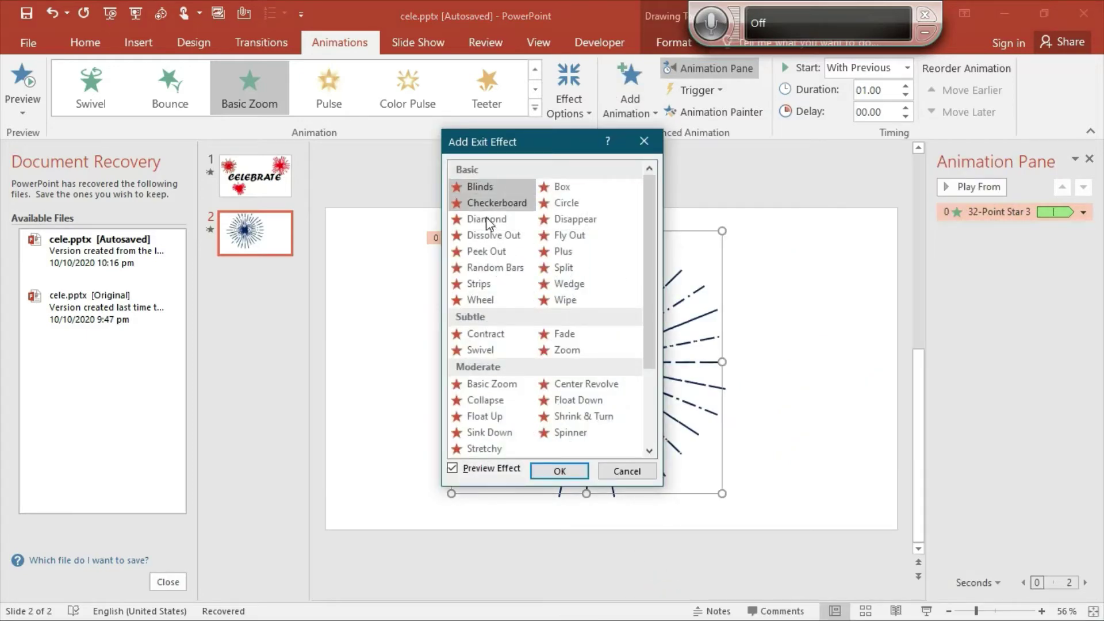
click(489, 238)
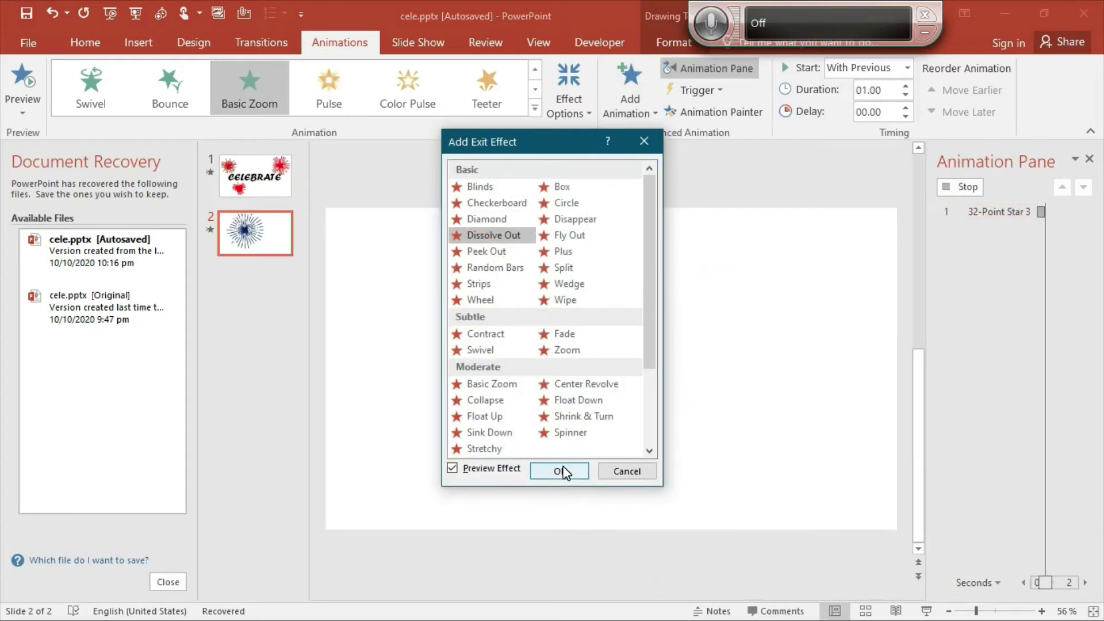
click(559, 471)
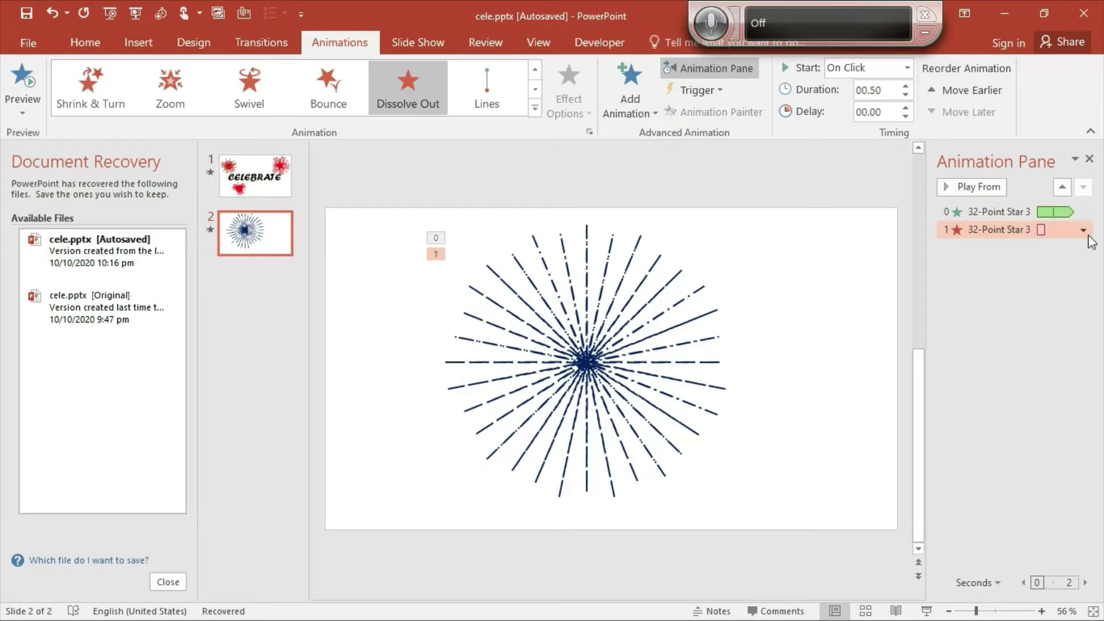
Set Dissolve Out timing: With Previous, 0.5 s delay, 1 second duration, repeat until end of slide.
click(1083, 231)
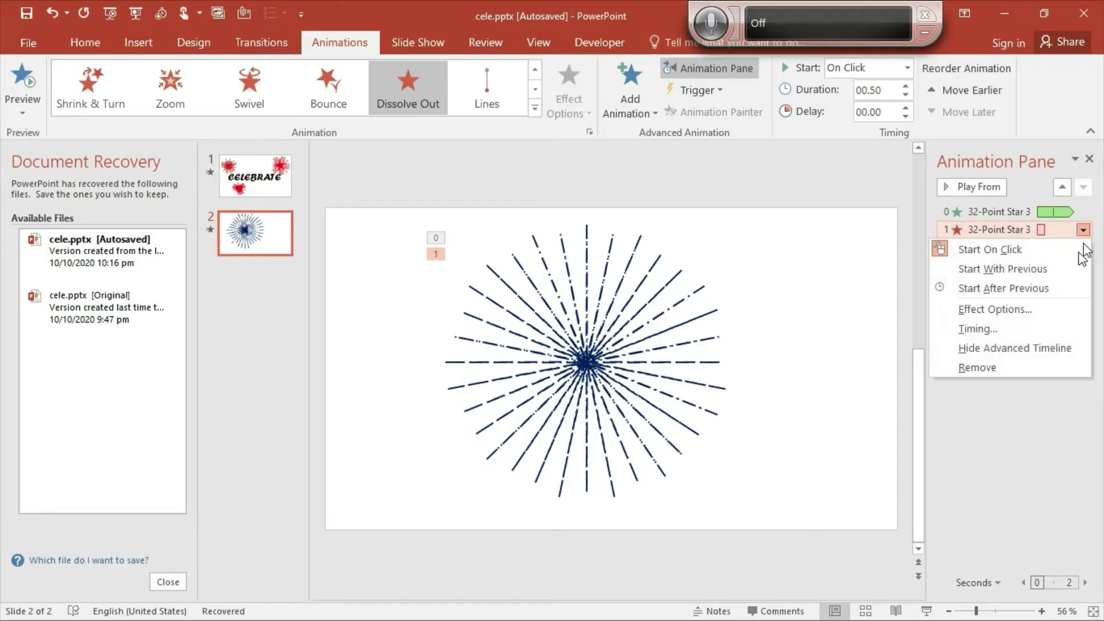
click(1056, 310)
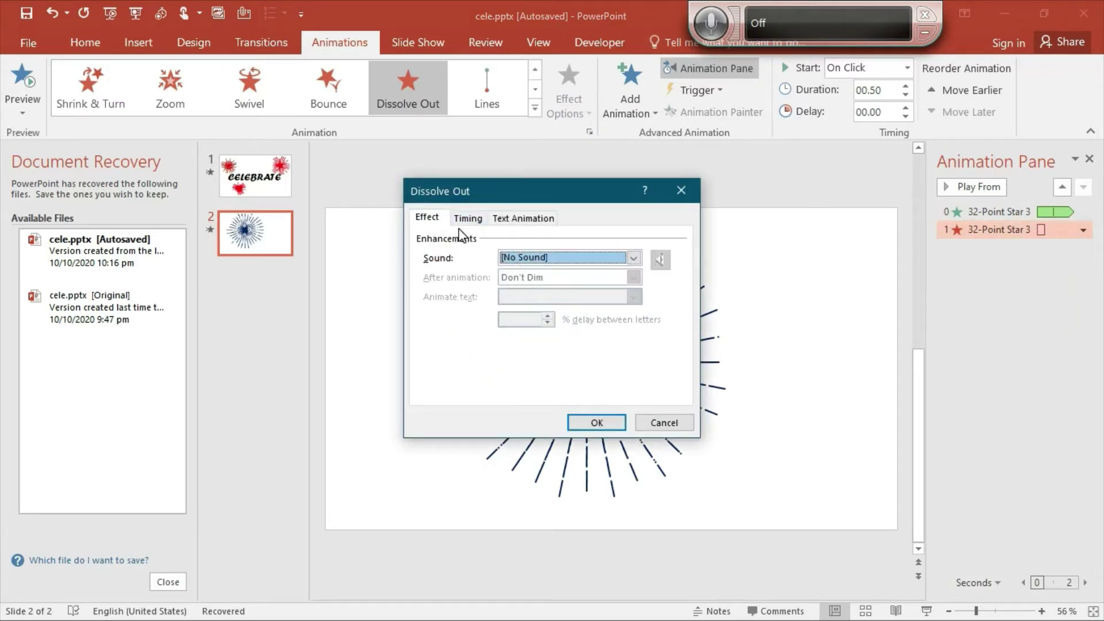
click(461, 222)
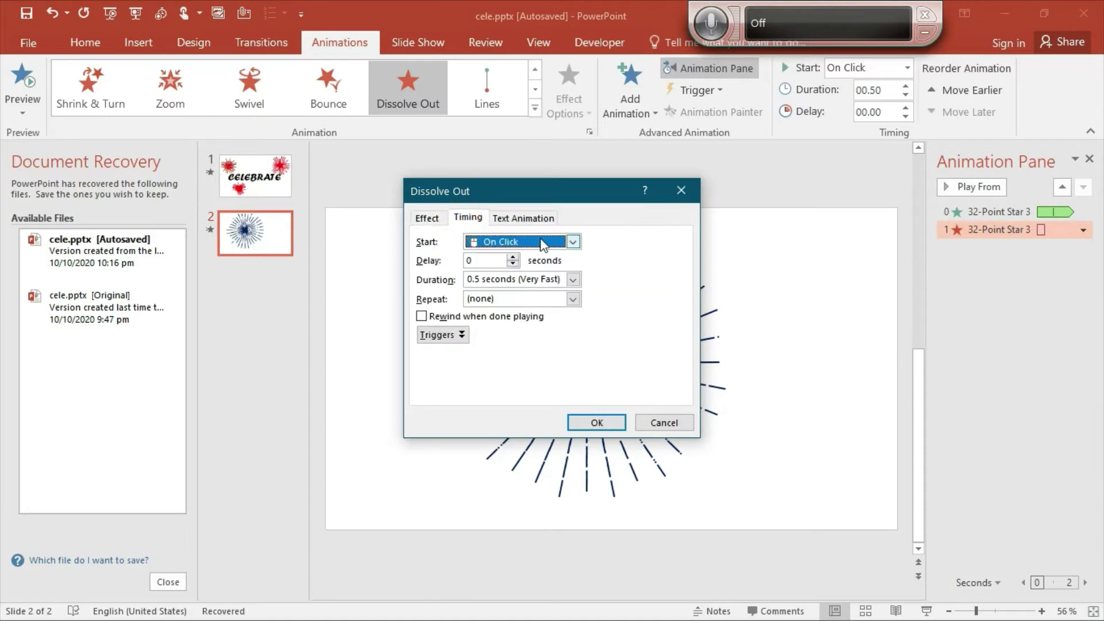
click(573, 242)
click(557, 275)
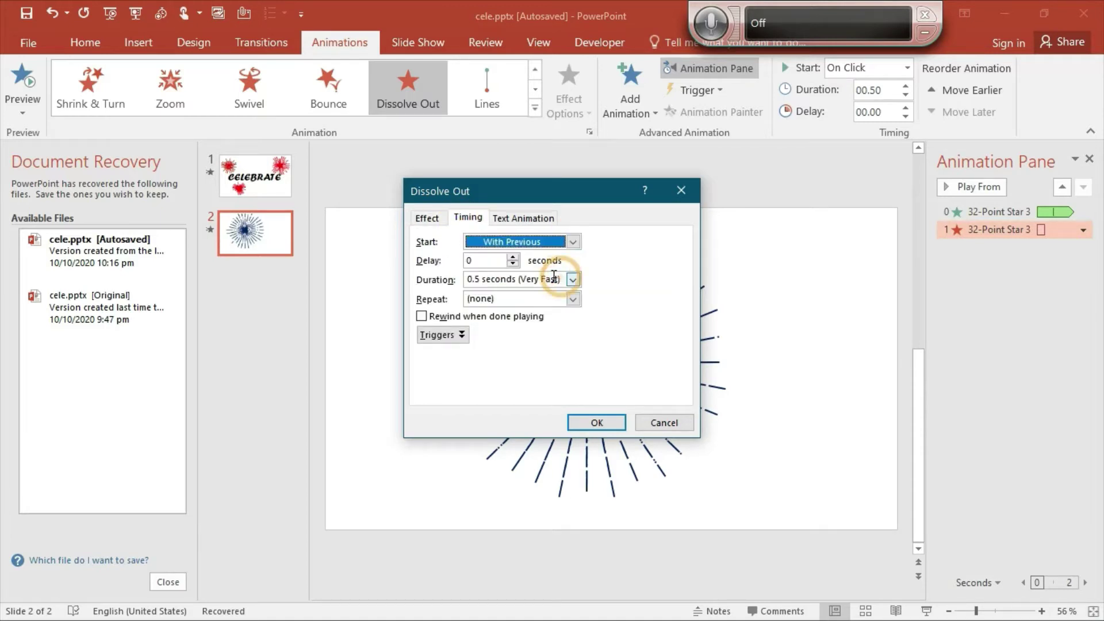
click(513, 256)
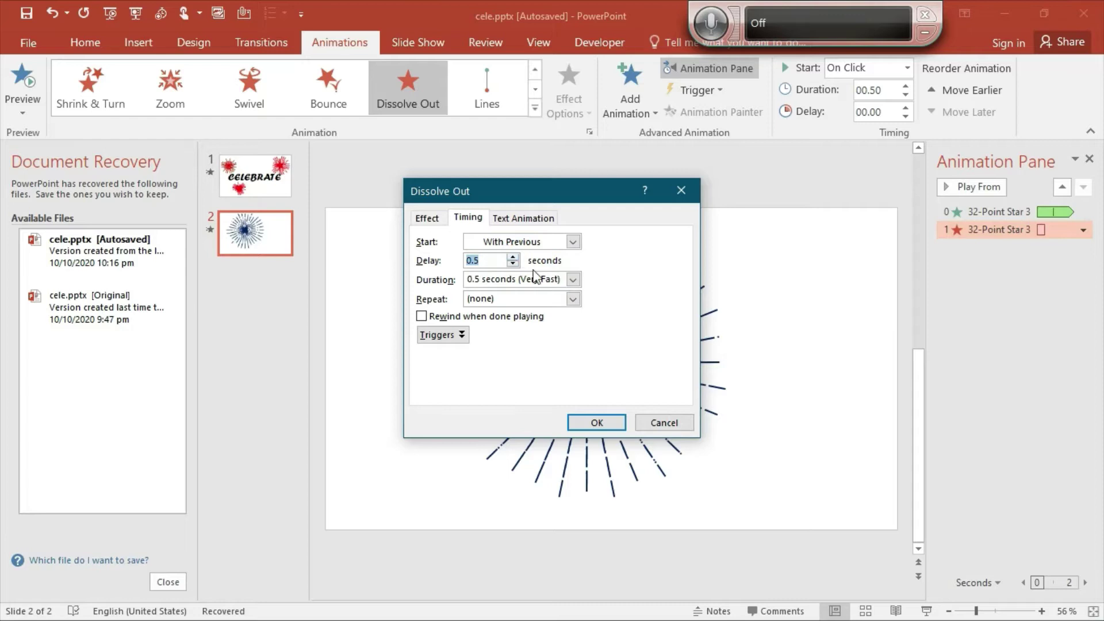
click(572, 280)
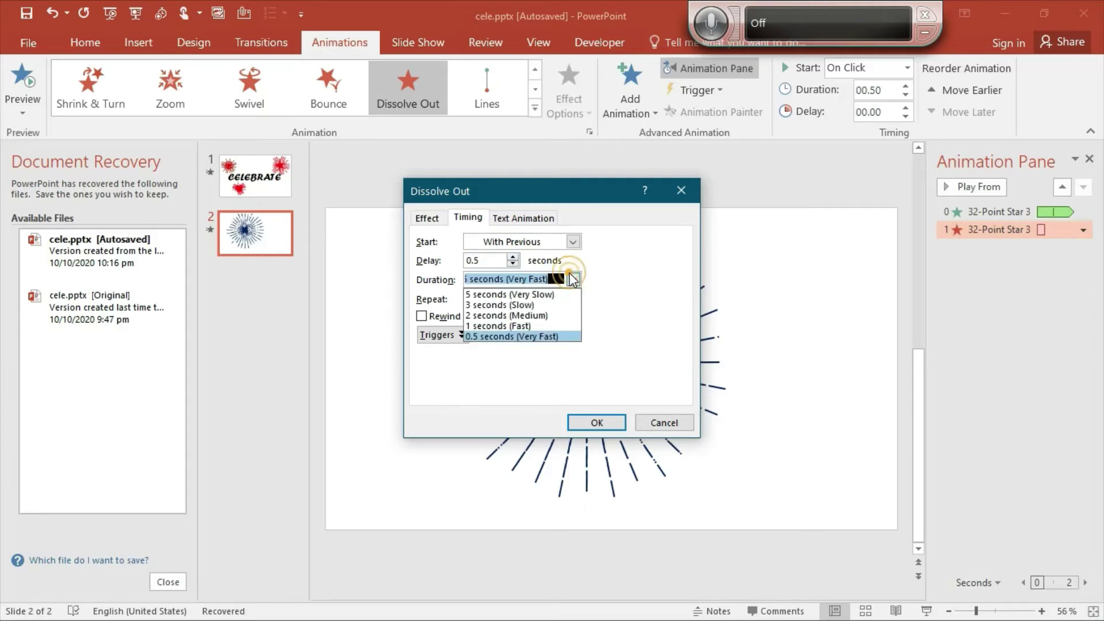
click(552, 326)
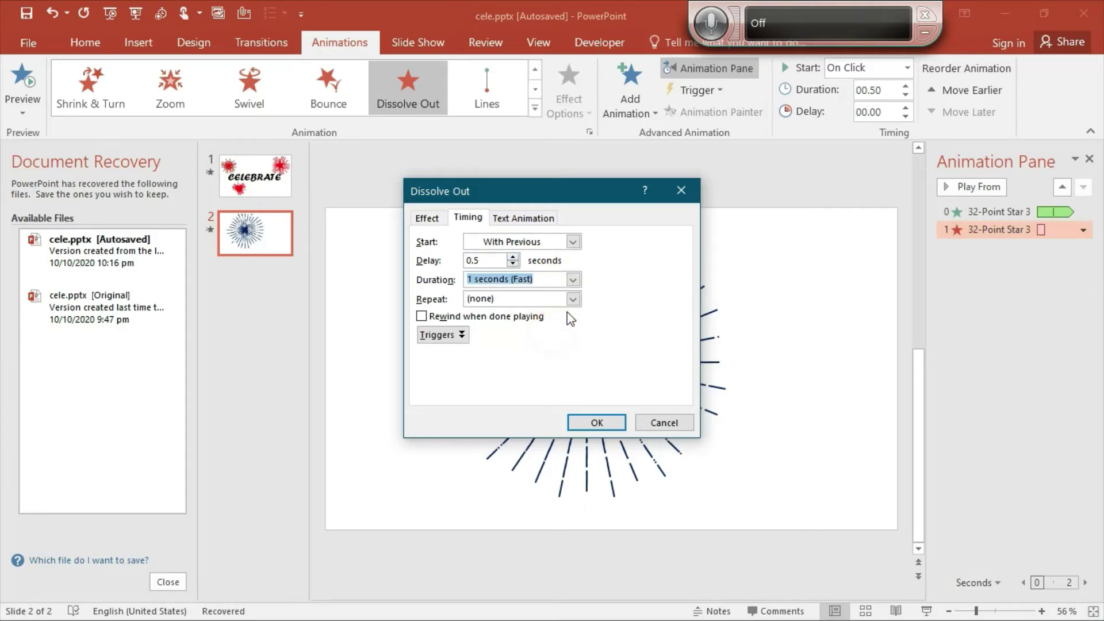
click(573, 298)
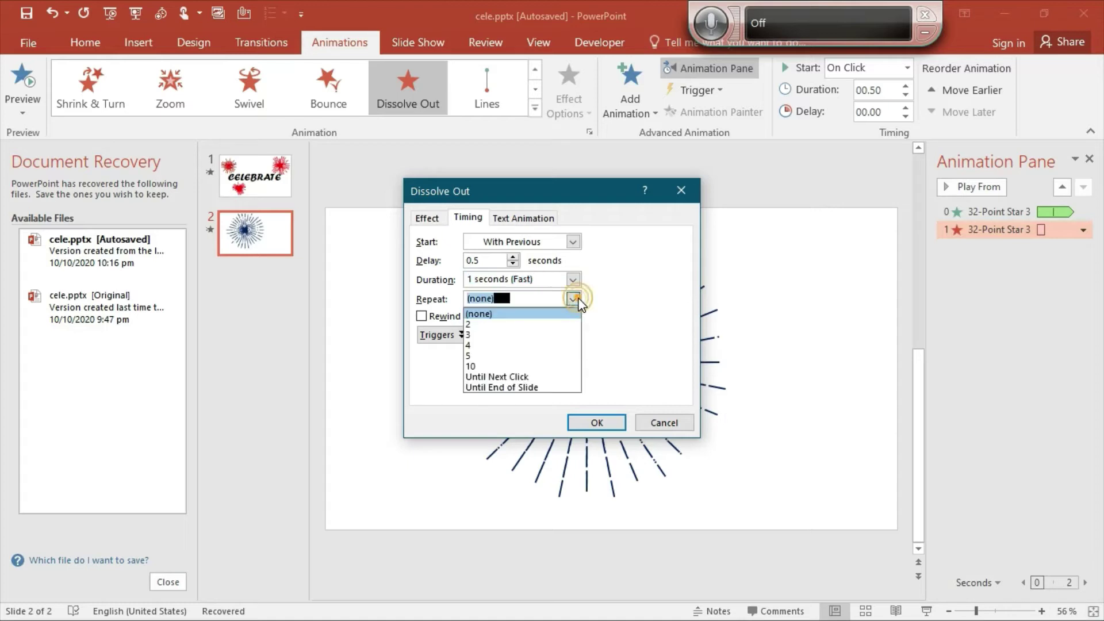
click(528, 388)
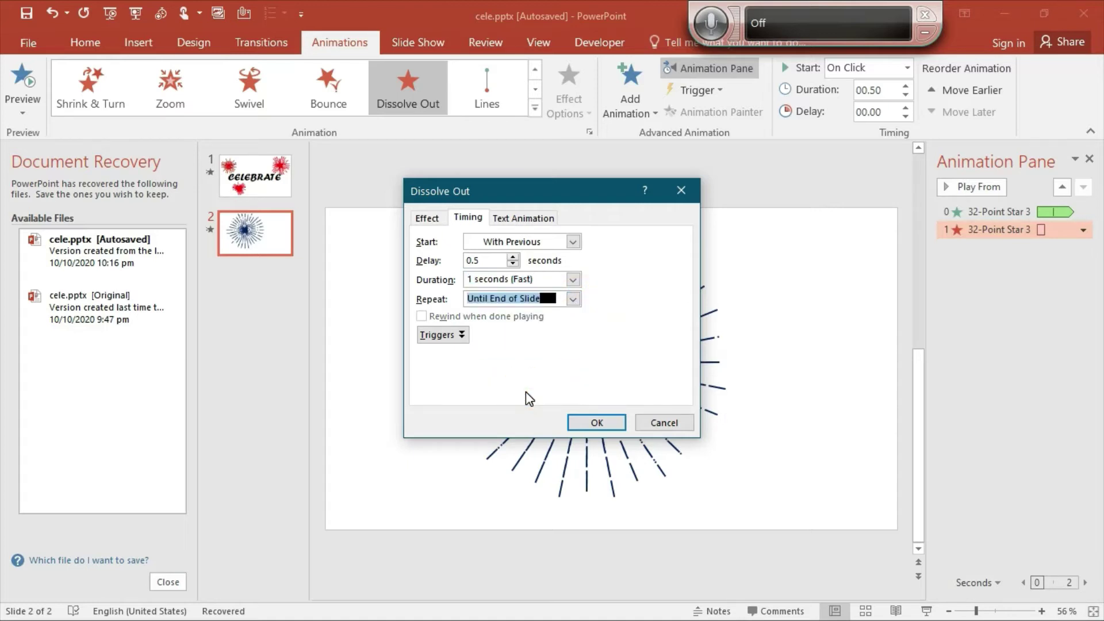
click(587, 425)
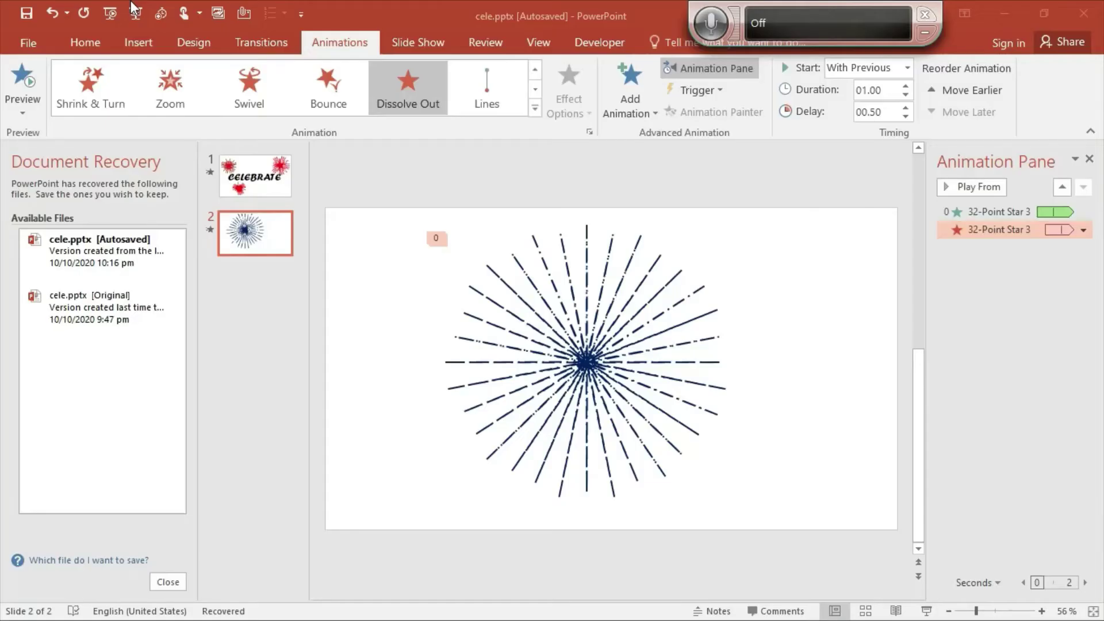
In Format Shape, give the star's line a gradient with inner stops moved to 30% and 72%.
right_click(502, 322)
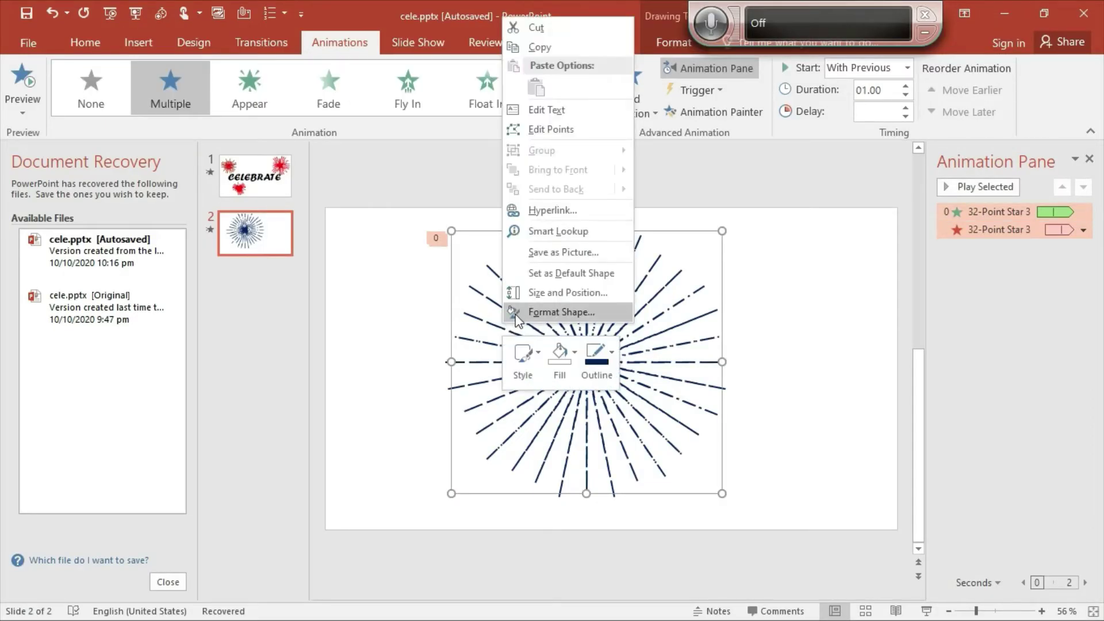
click(520, 313)
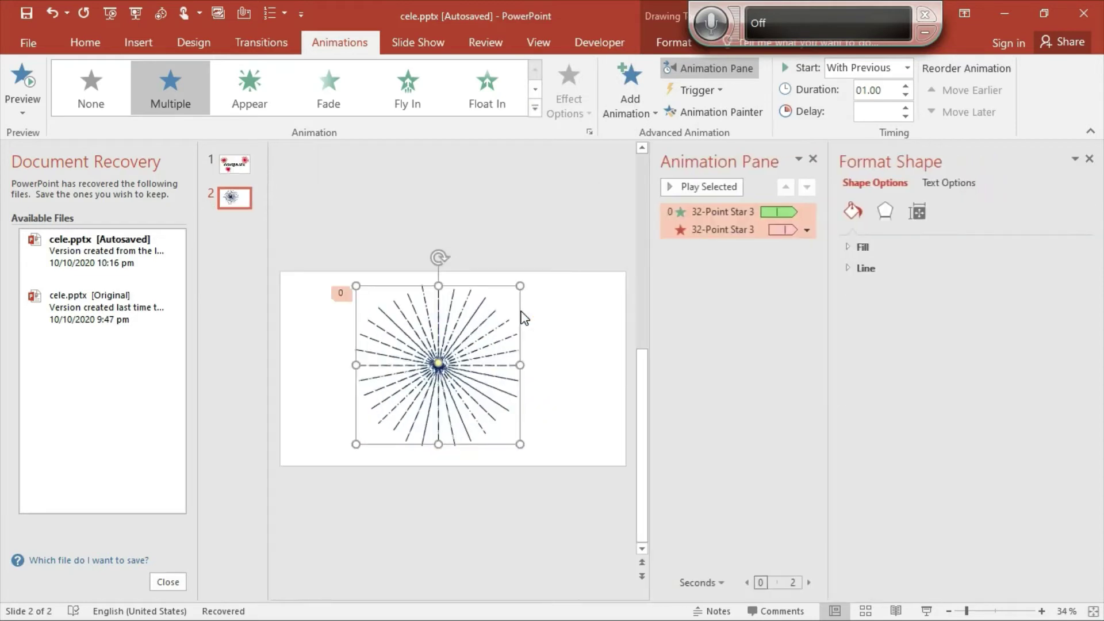
key(XF86MonBrightnessUp)
key(XF86MonBrightnessUp)
key(XF86MonBrightnessUp)
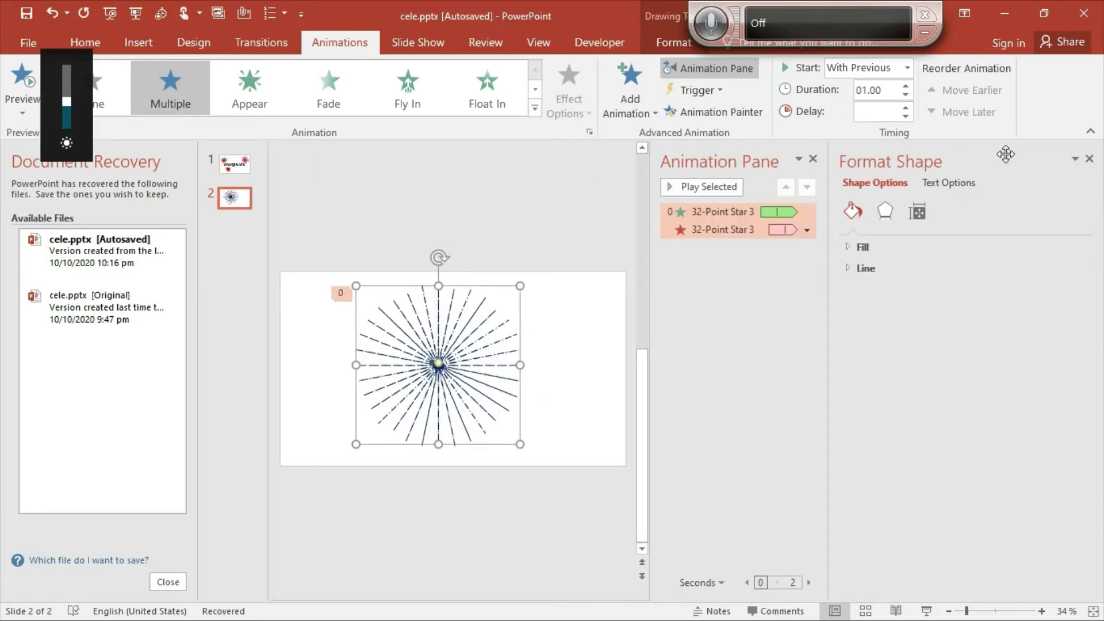
click(868, 267)
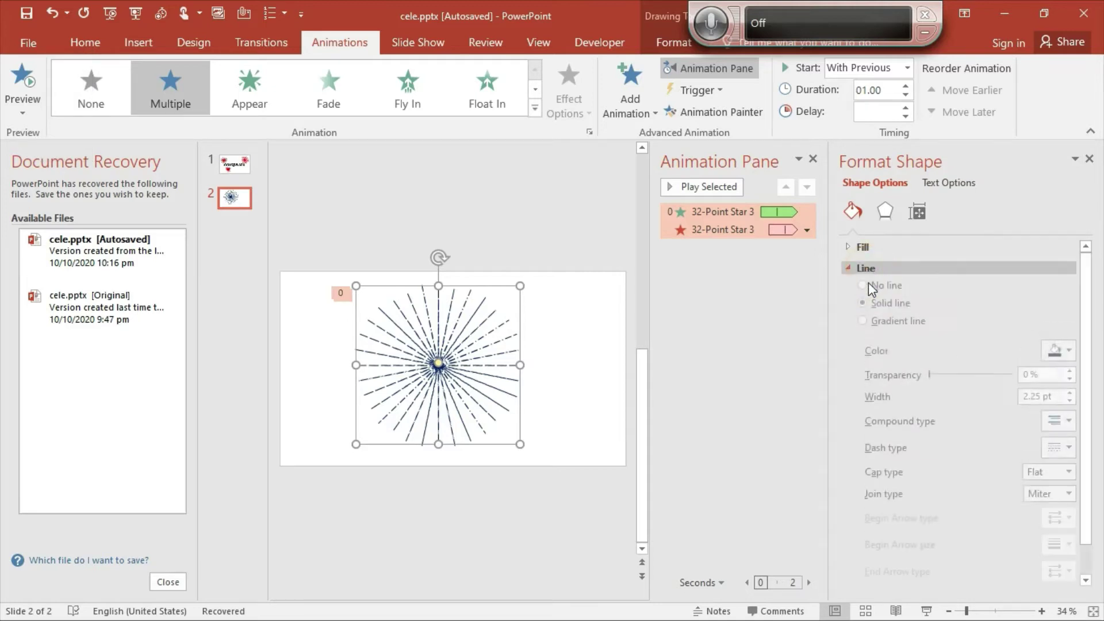
click(872, 329)
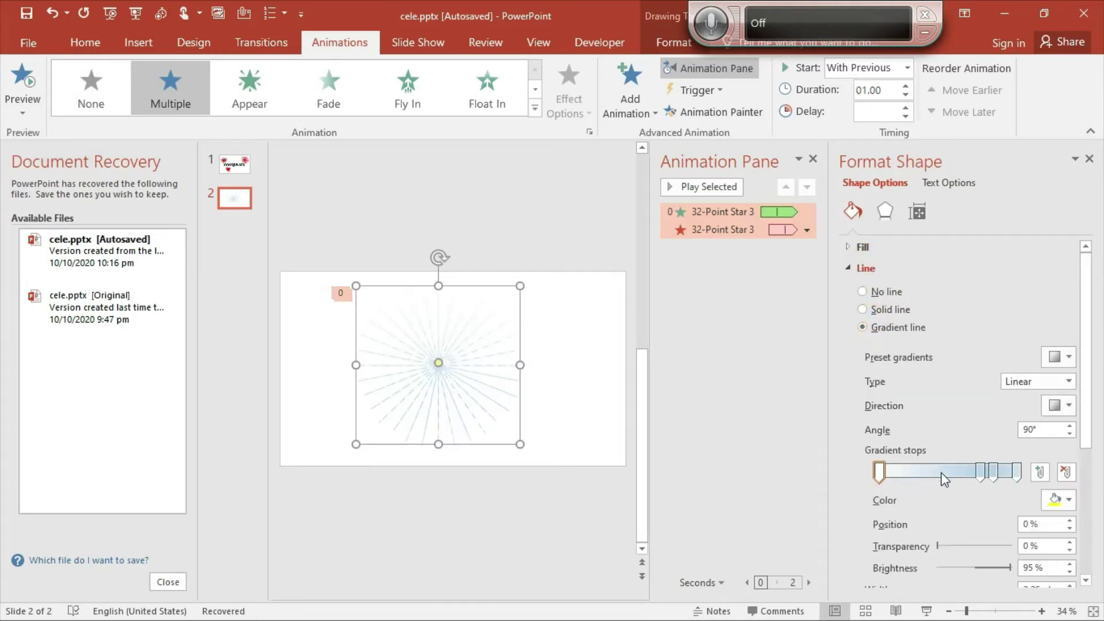
drag(980, 476, 923, 486)
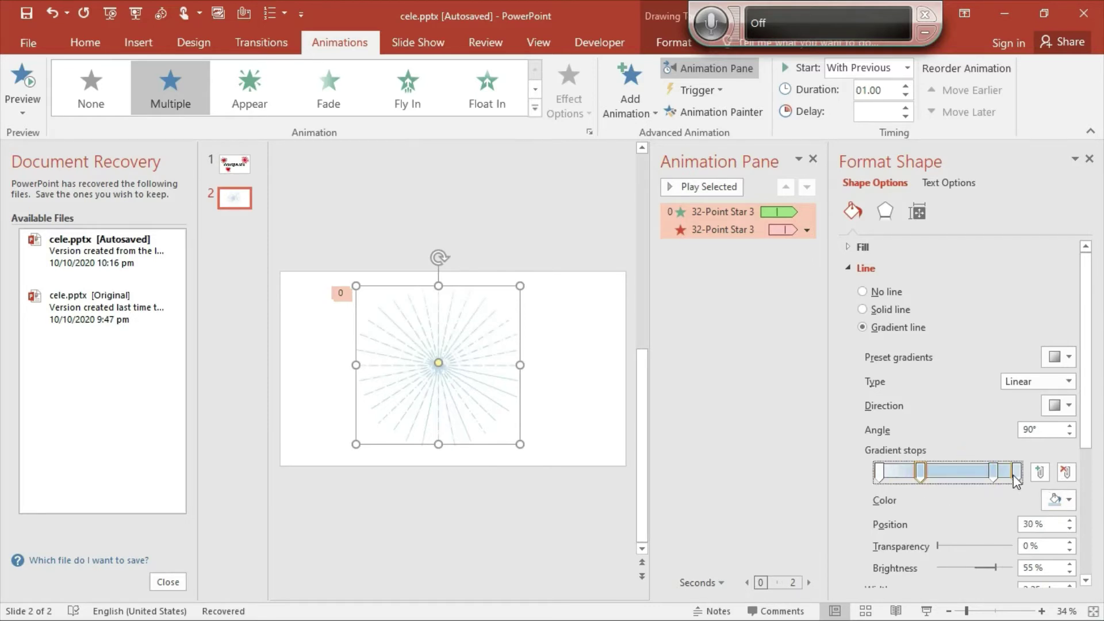
drag(993, 472, 982, 472)
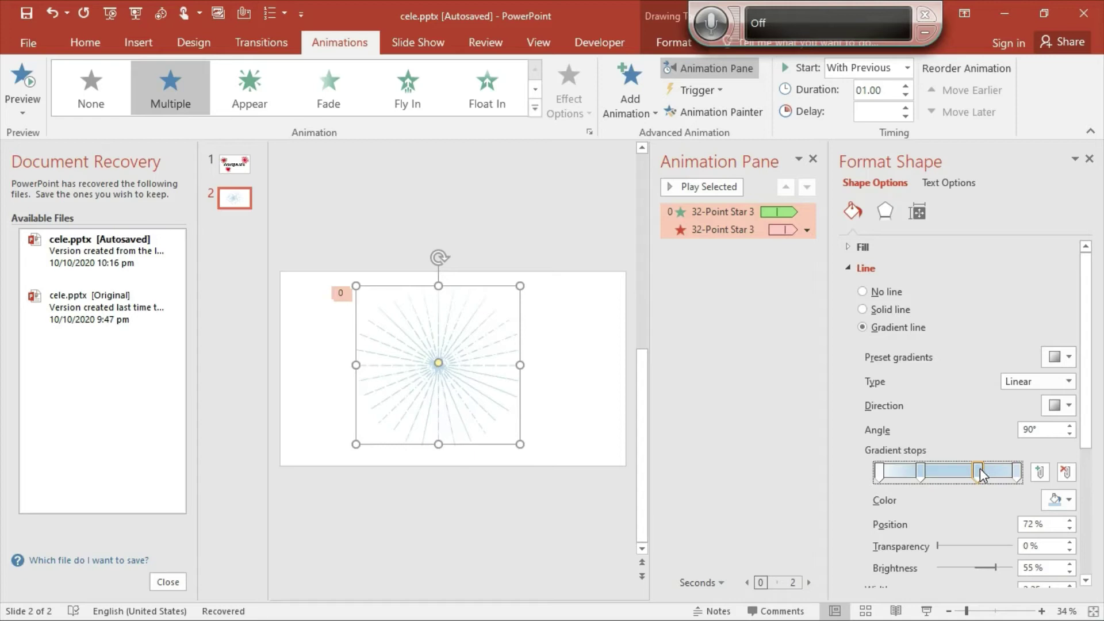
Recolour the four gradient stops: dark blue for first, second and last, light blue for the 72% stop.
click(880, 480)
click(1051, 499)
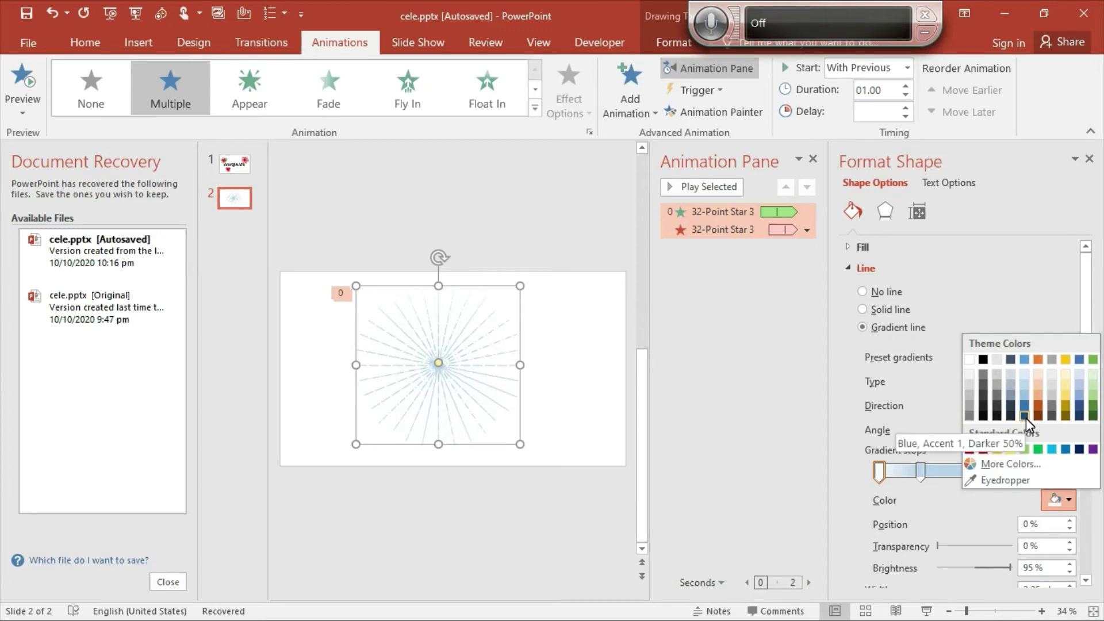
click(1077, 416)
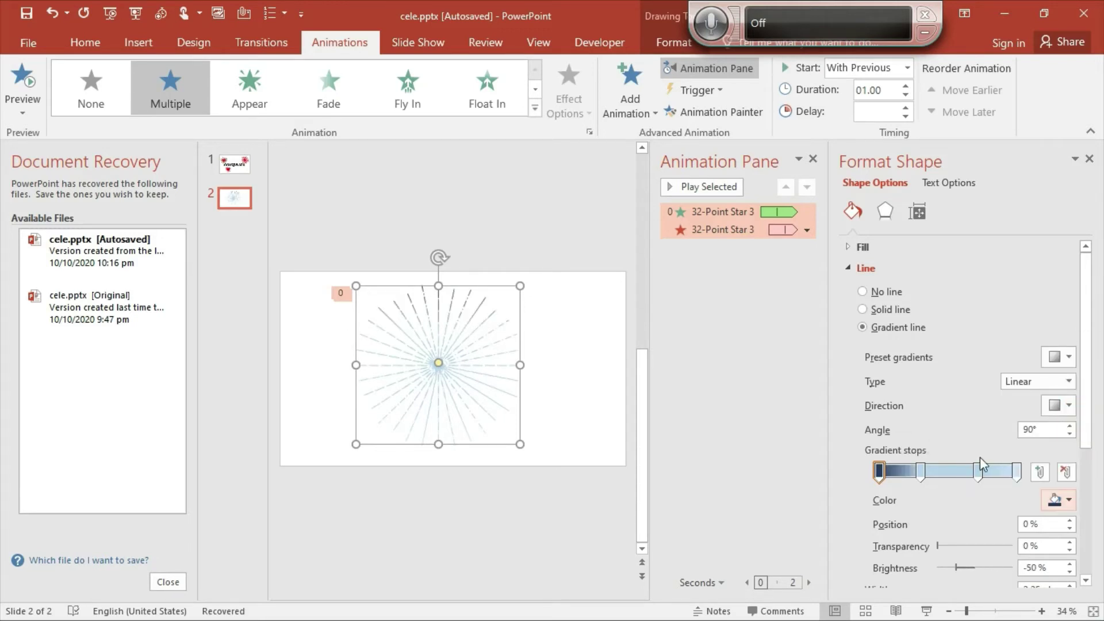
click(921, 470)
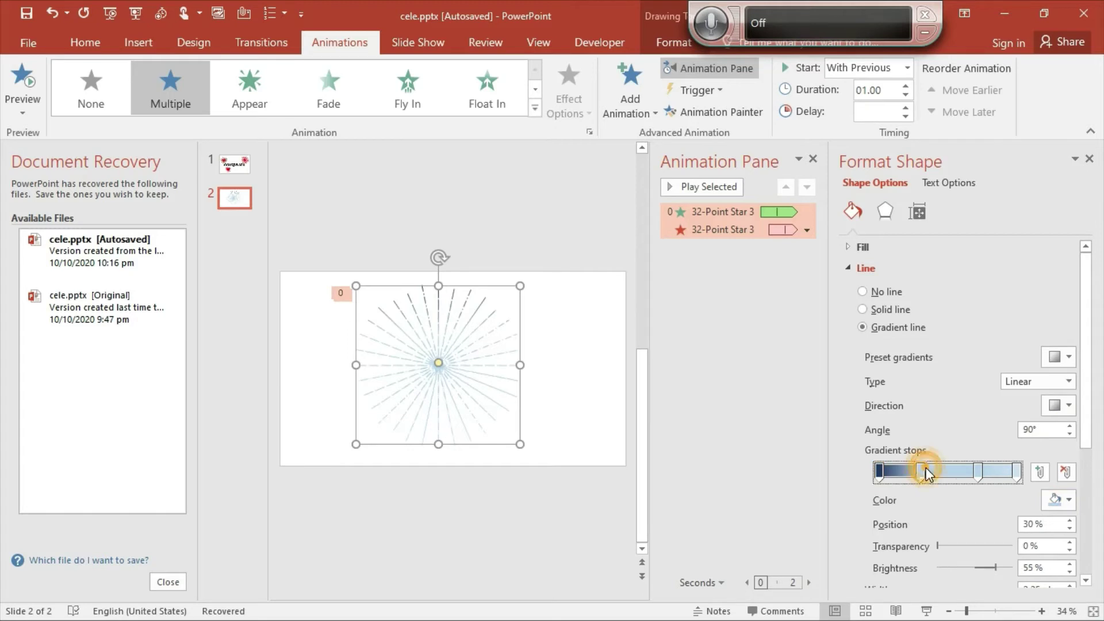
click(1053, 500)
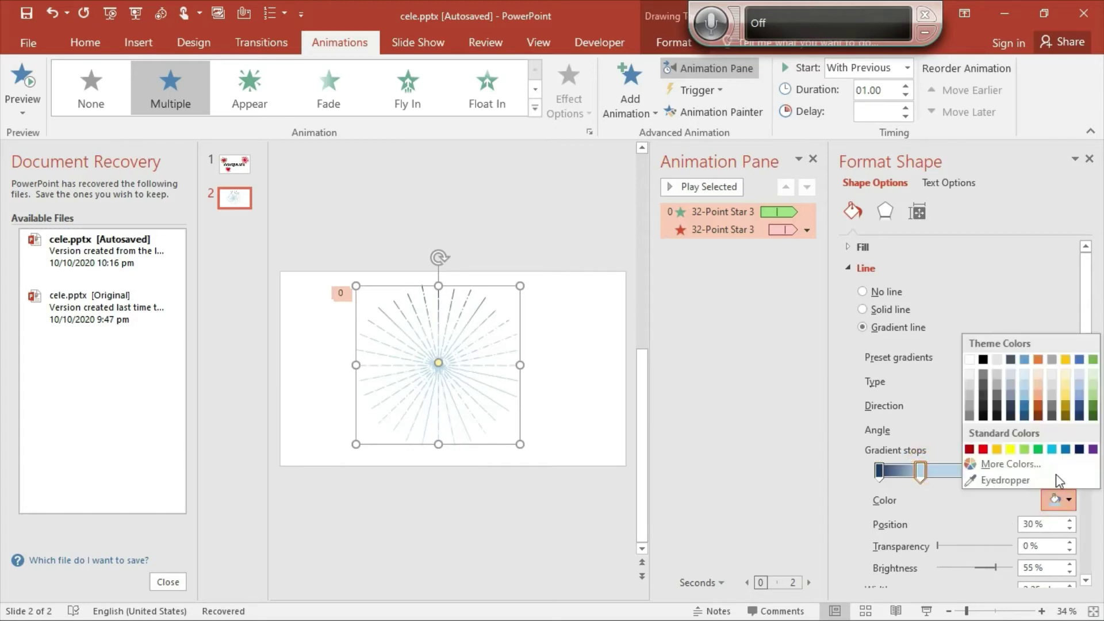
click(1079, 405)
click(979, 473)
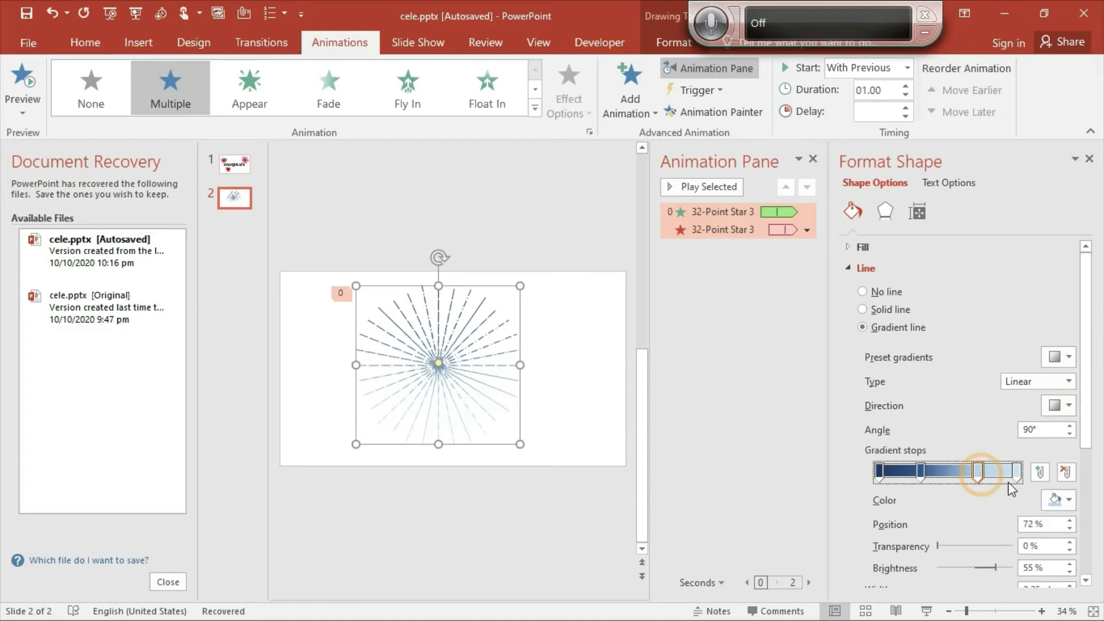
click(1054, 500)
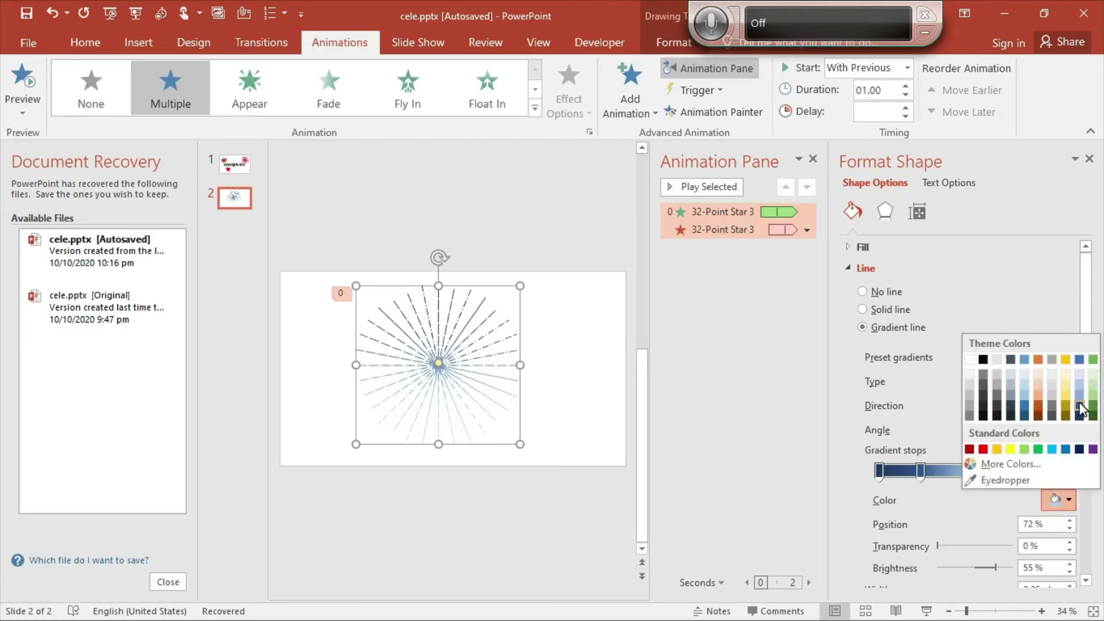
click(1078, 395)
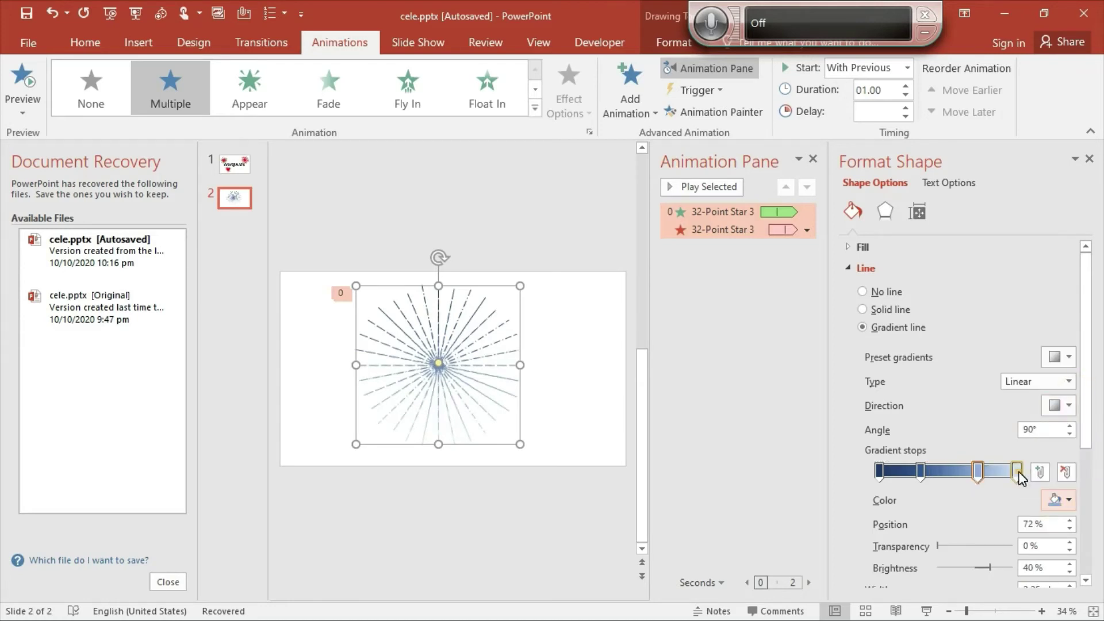
click(1016, 471)
click(1055, 498)
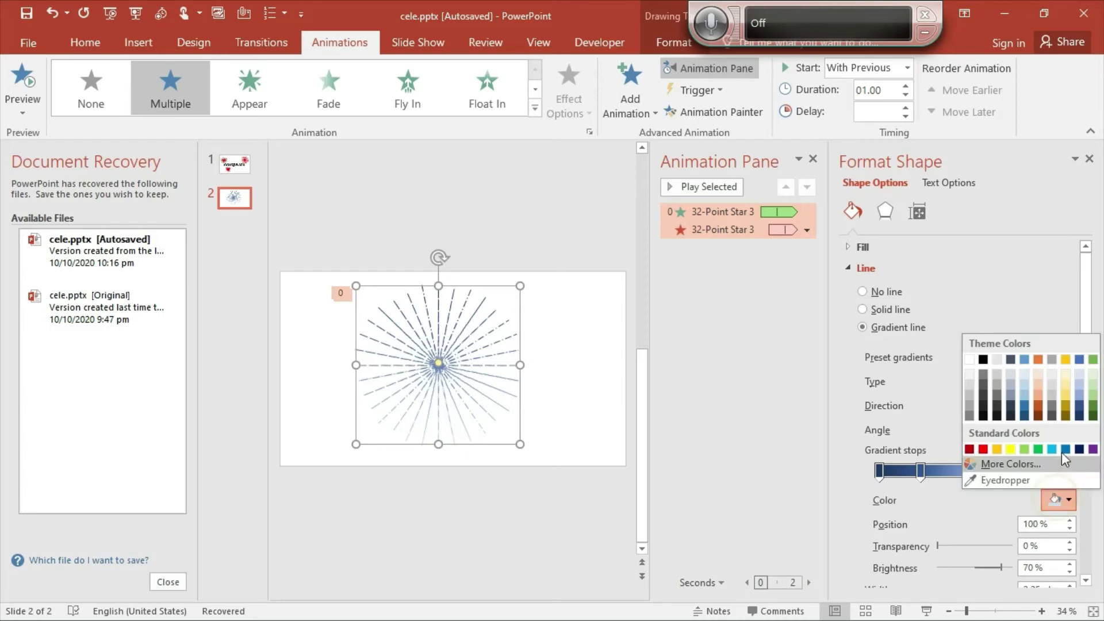
click(1079, 415)
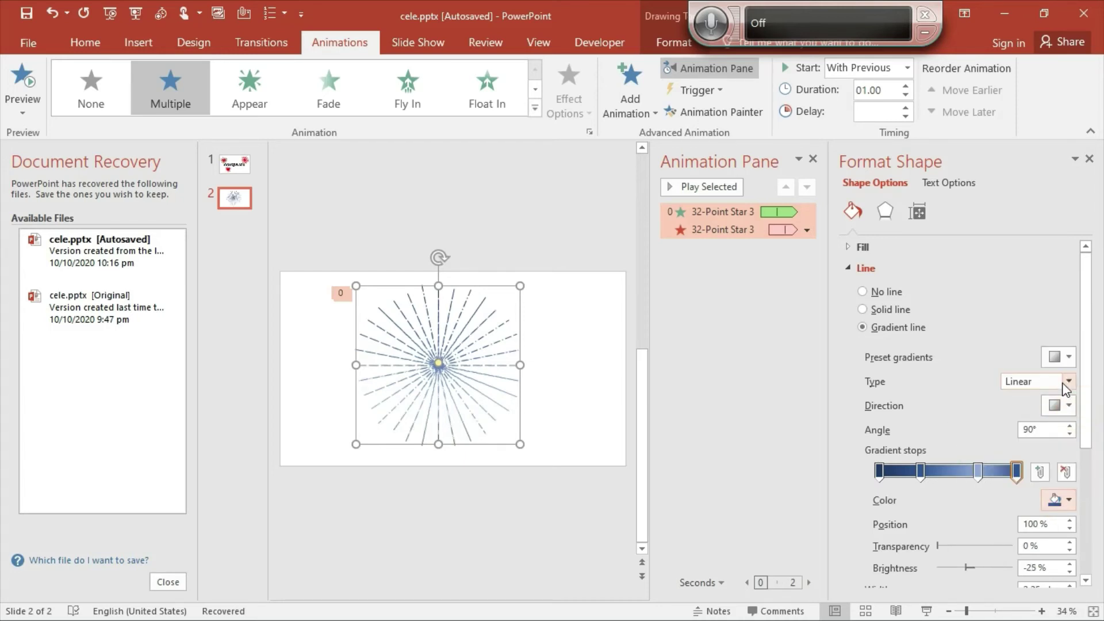
Change the outline gradient type to Radial, radiating from the centre.
click(1068, 405)
click(1048, 388)
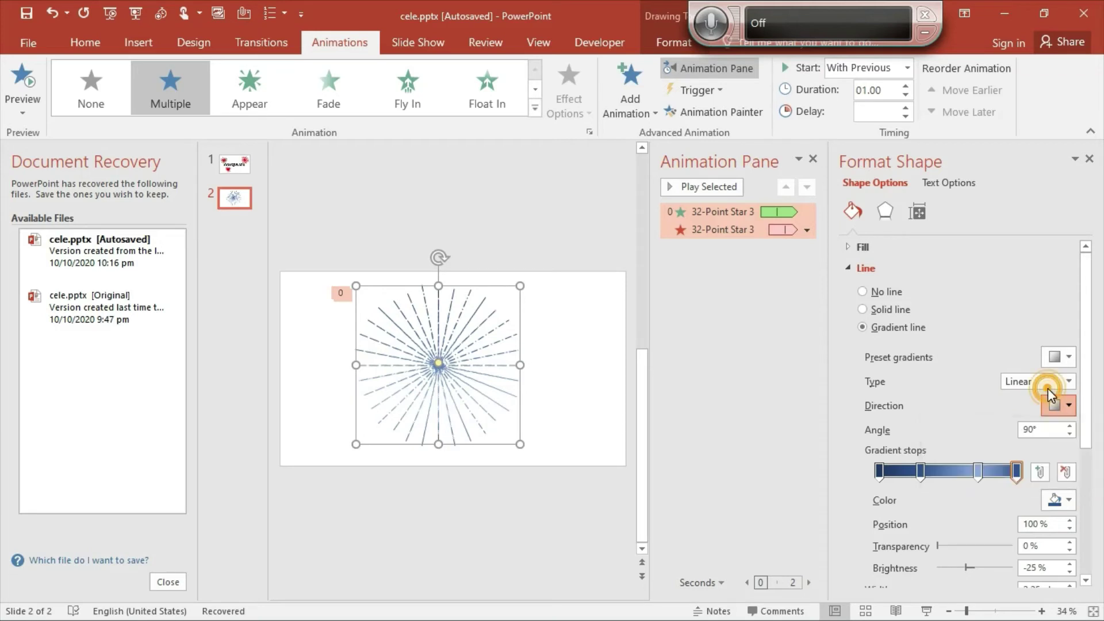
click(1043, 413)
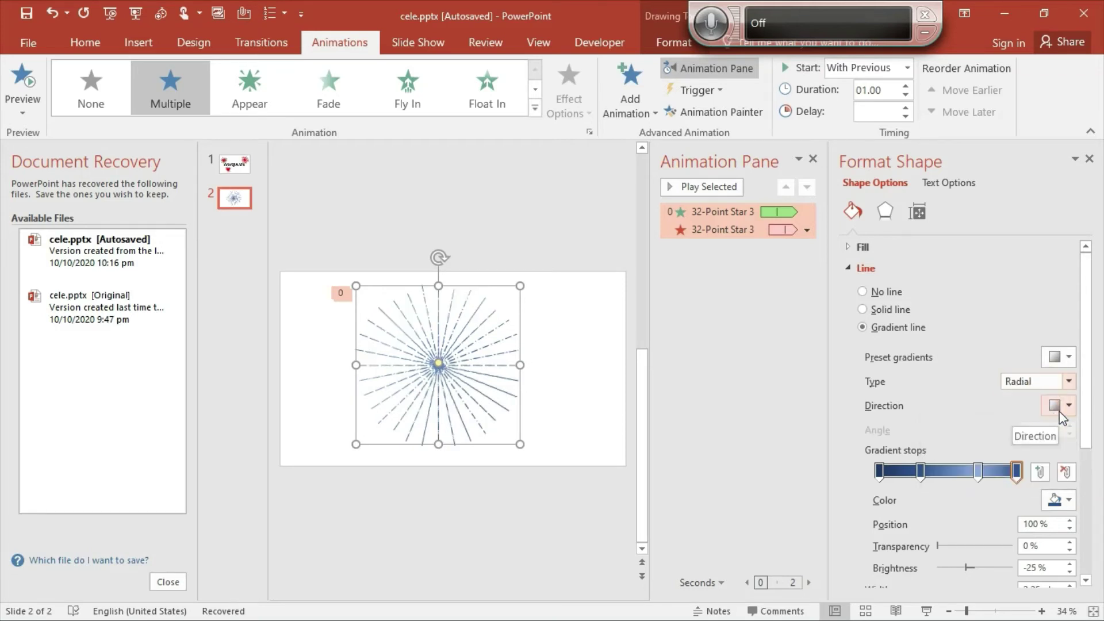
click(1051, 407)
click(1016, 444)
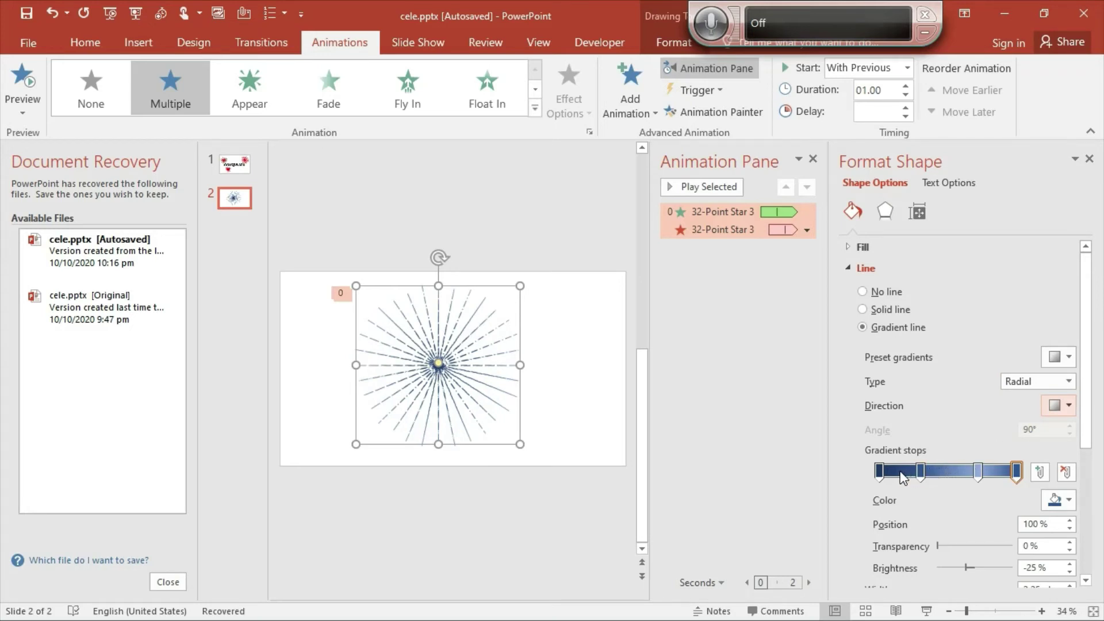
Recolour the first stop, make the 30% stop blue and the 72% stop teal.
click(879, 472)
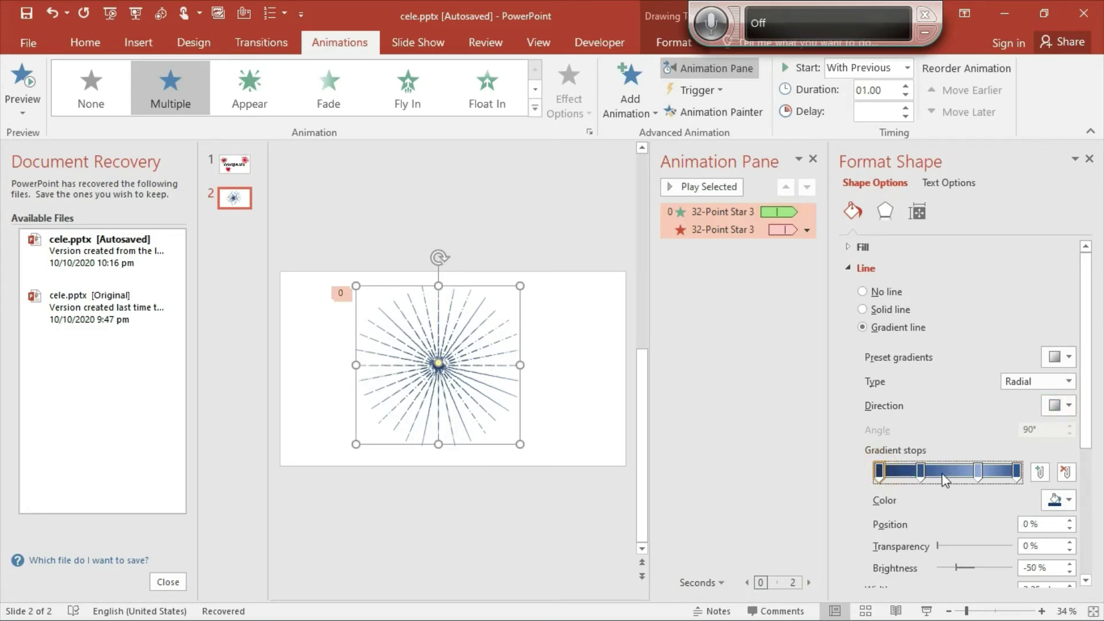
click(1060, 500)
click(1080, 450)
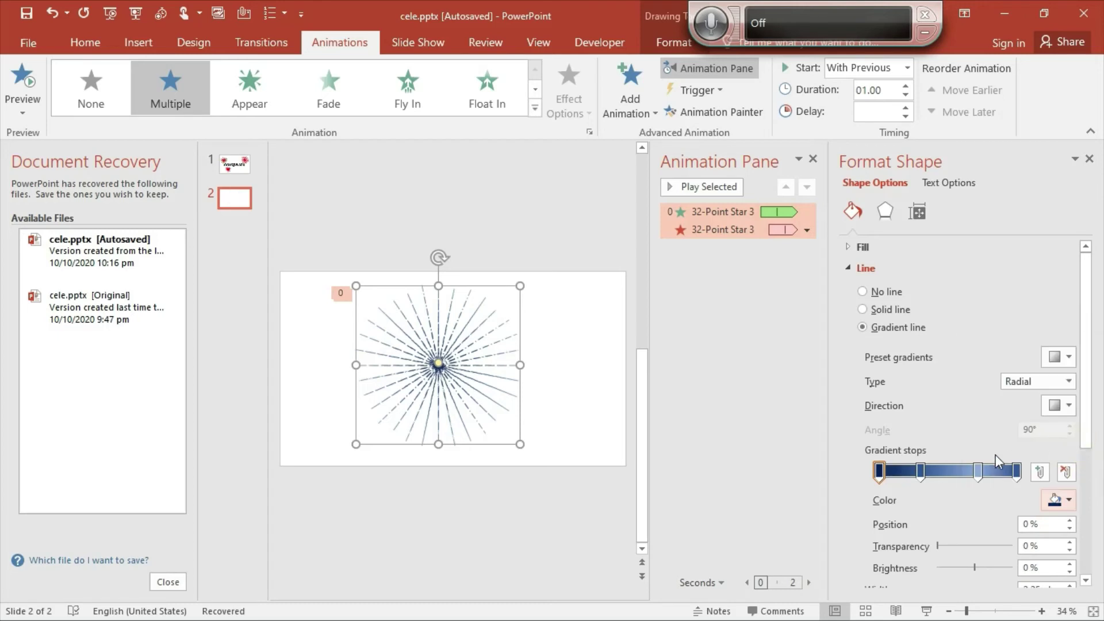
click(920, 471)
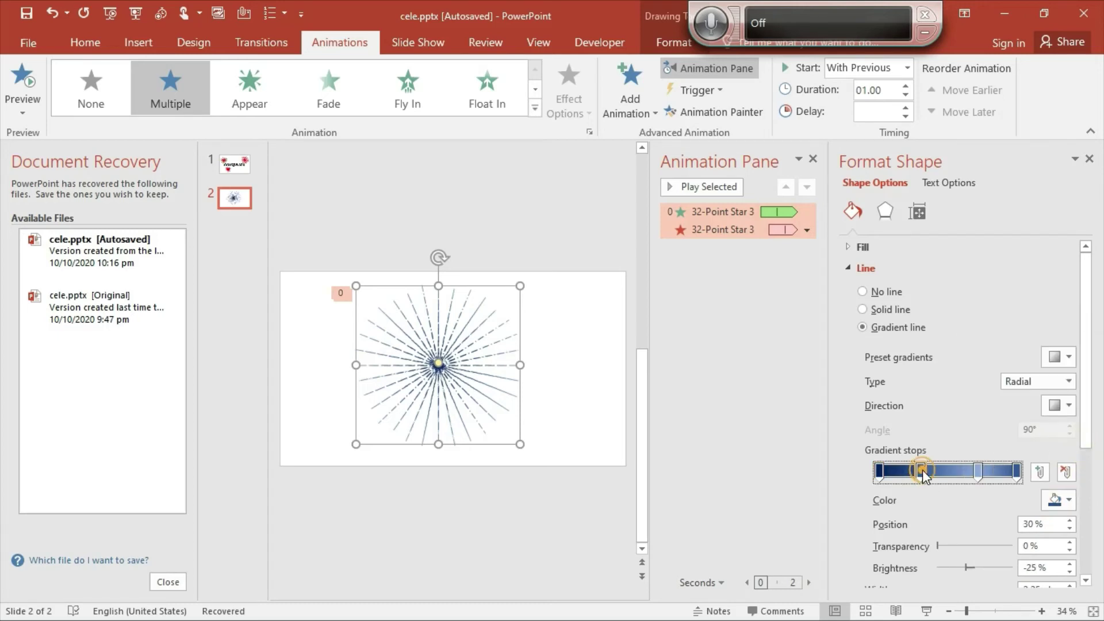
click(1057, 500)
click(1065, 451)
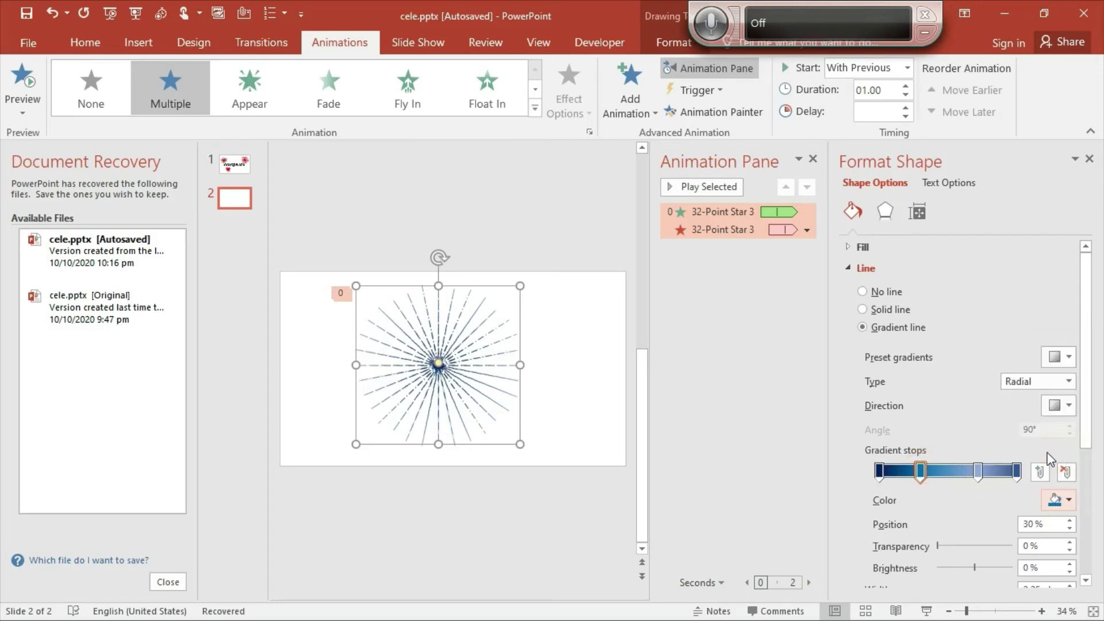
click(978, 471)
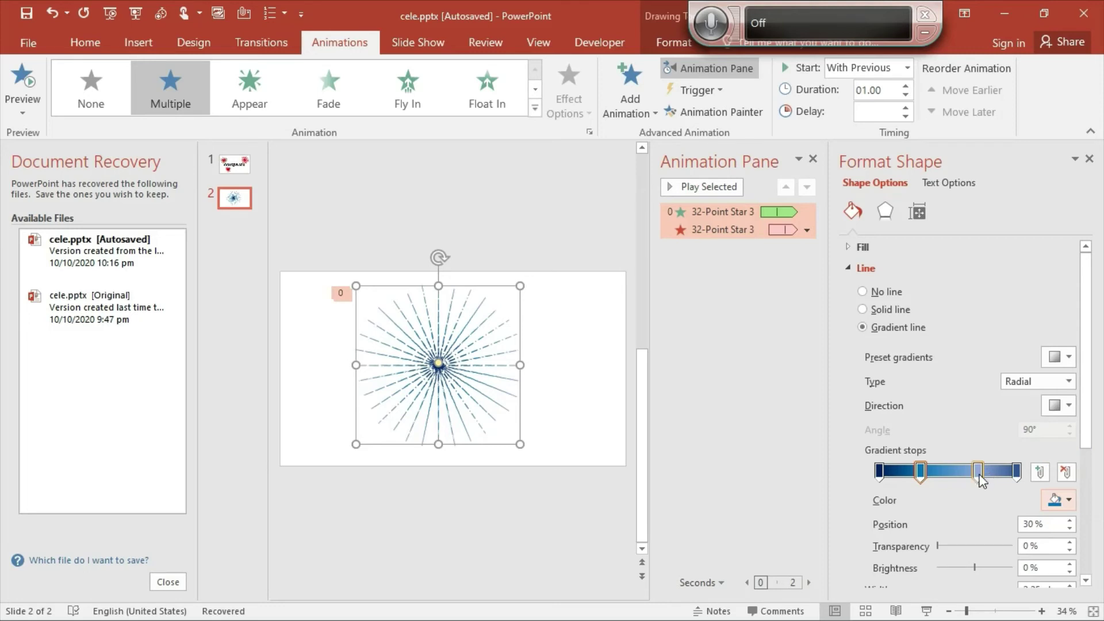
click(1052, 499)
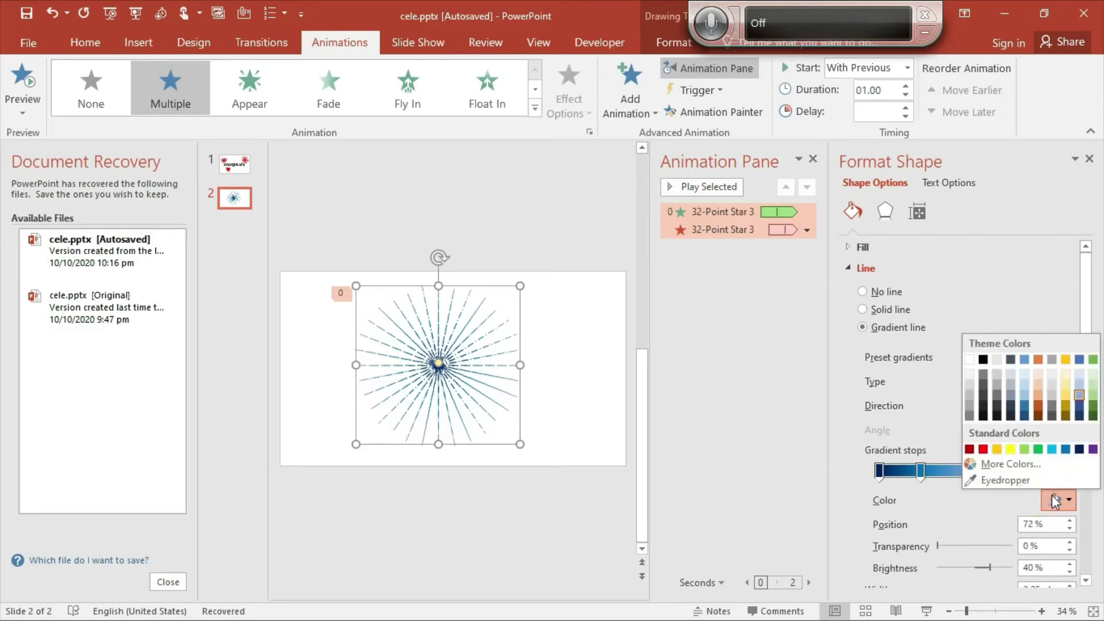
click(1050, 449)
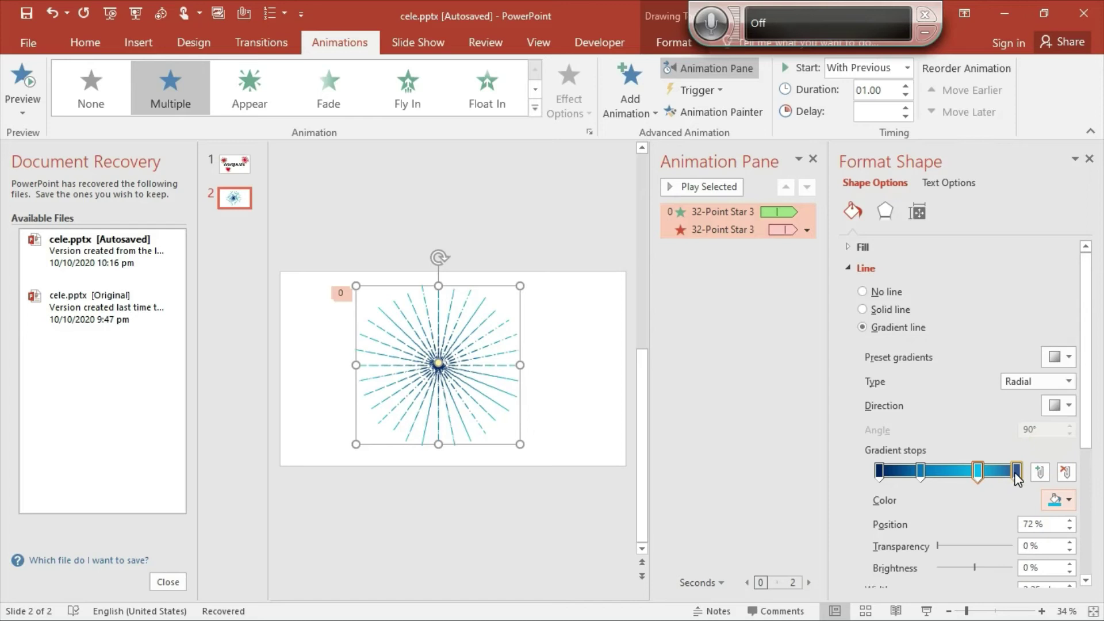
Remove the dark rightmost gradient stop and select the leftmost stop to recolour it.
drag(1010, 471, 1016, 474)
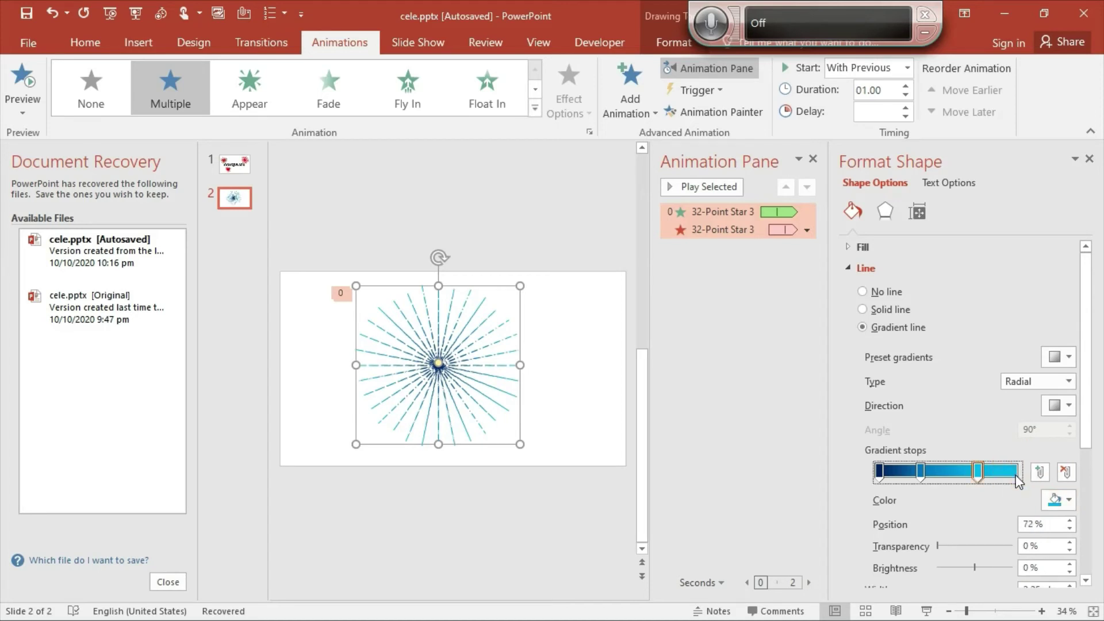
click(978, 478)
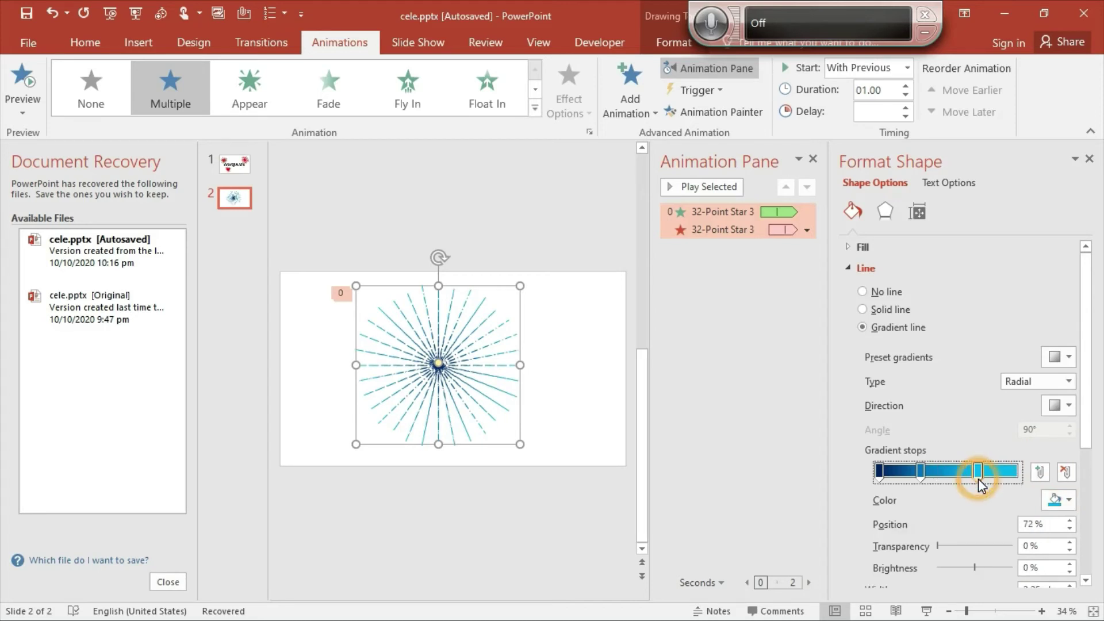
click(883, 470)
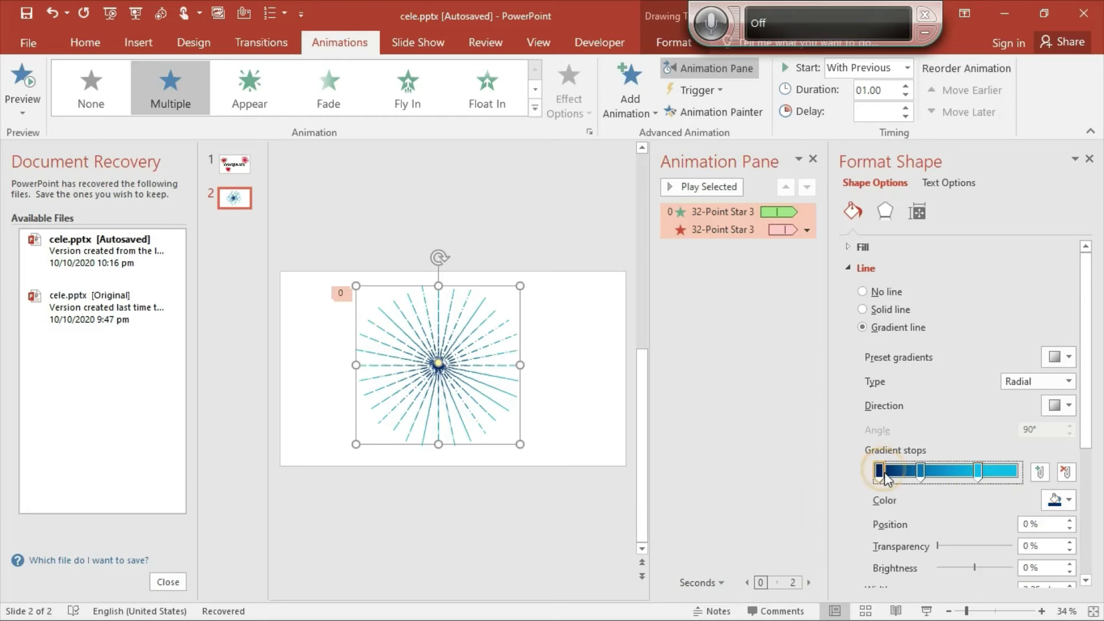
click(1068, 506)
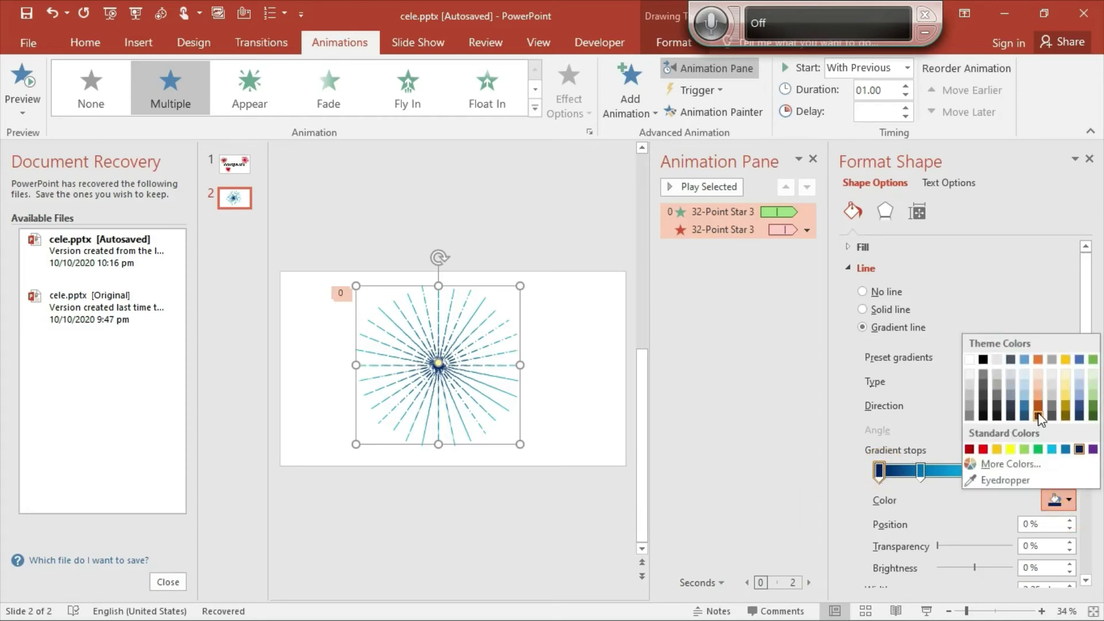
Make the leftmost gradient stop dark red, then shrink the starburst and move it to the upper right.
click(970, 450)
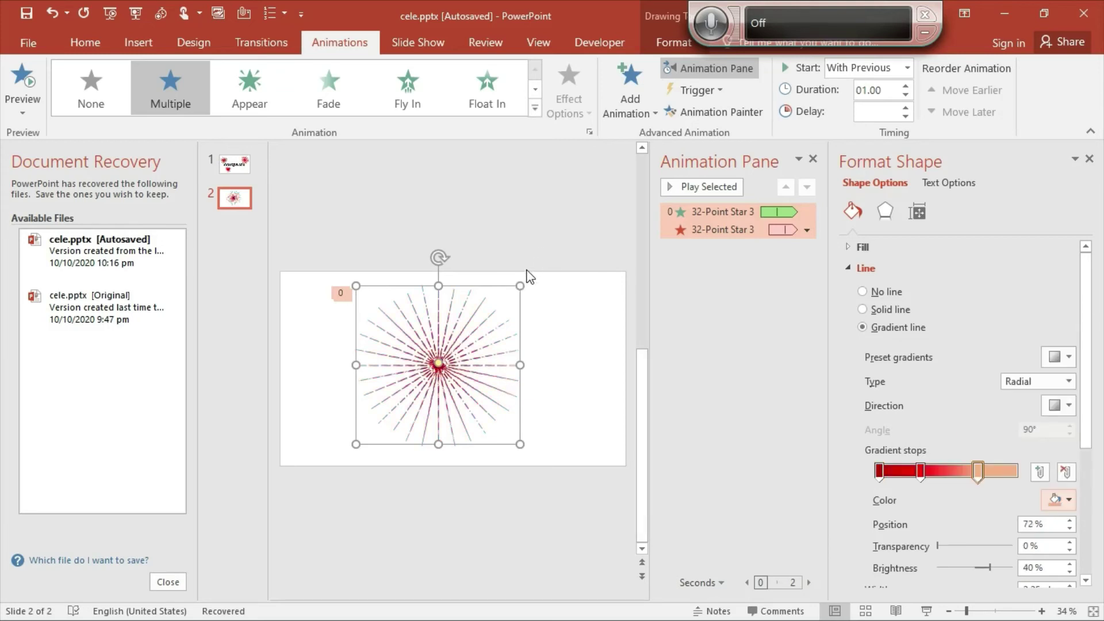
drag(519, 288, 491, 266)
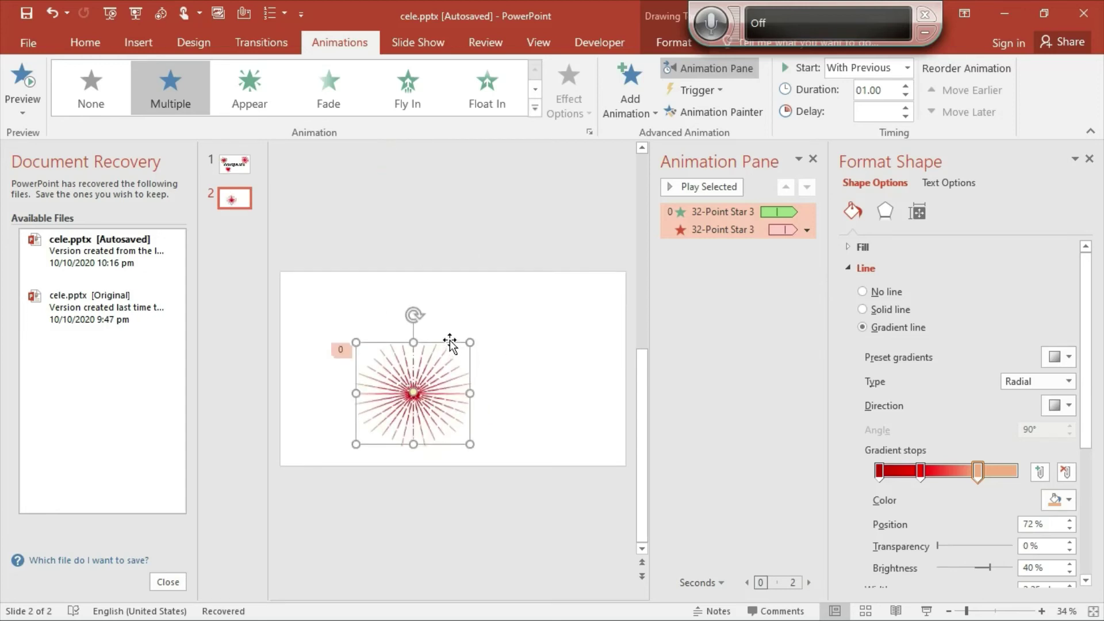
drag(448, 339, 589, 283)
Duplicate the starburst with its animations, move the copy to lower left, and recolour its first gradient stop.
key(ctrl+d)
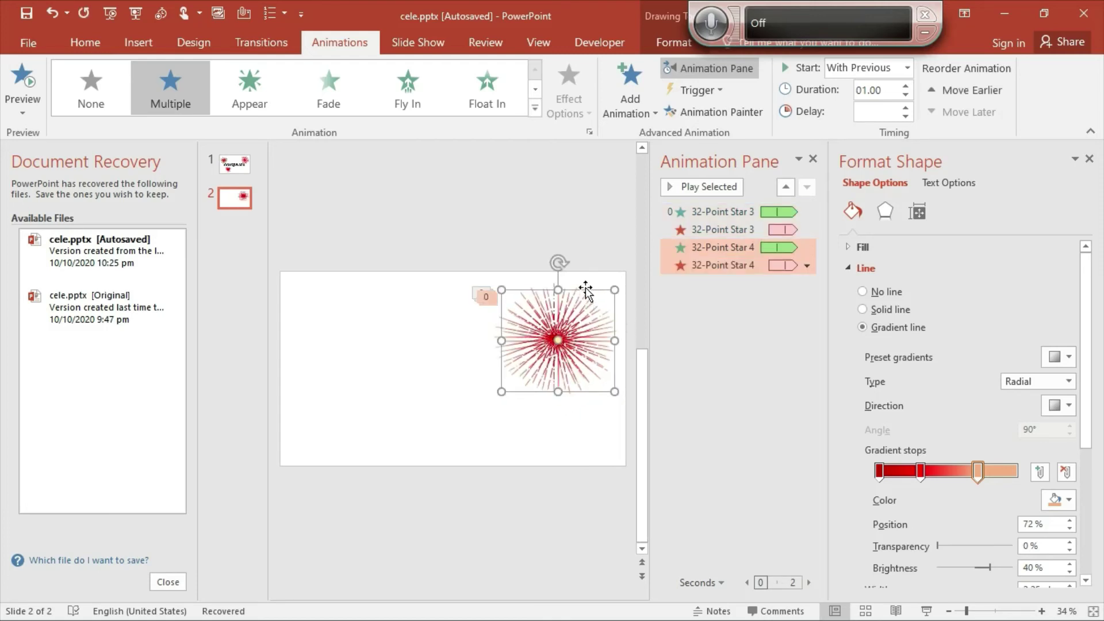
drag(586, 286, 375, 348)
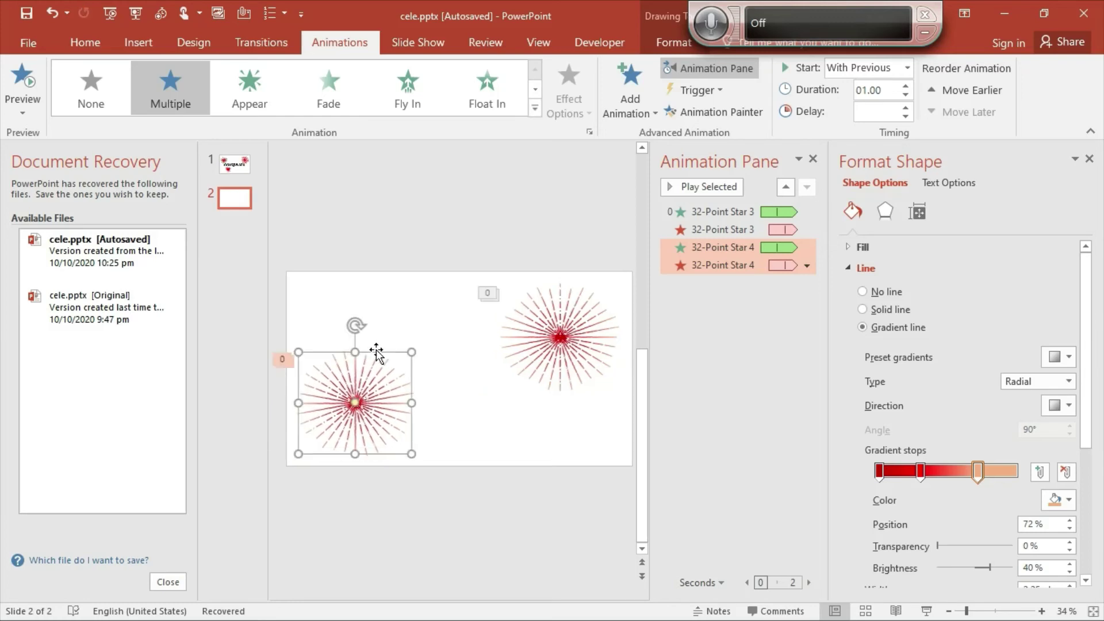
click(880, 472)
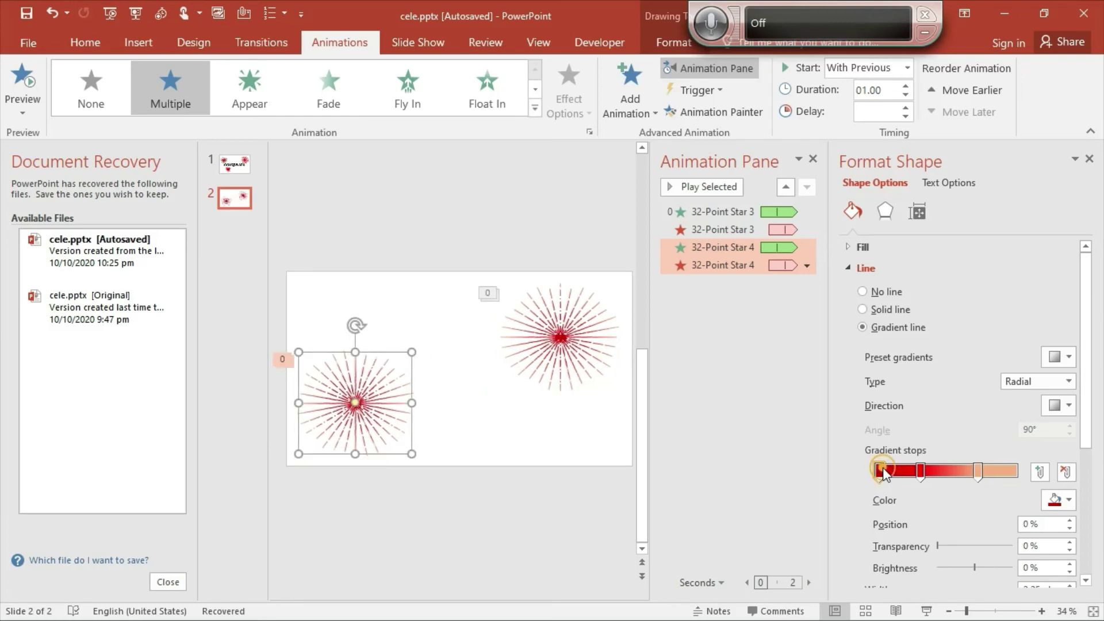
click(1051, 498)
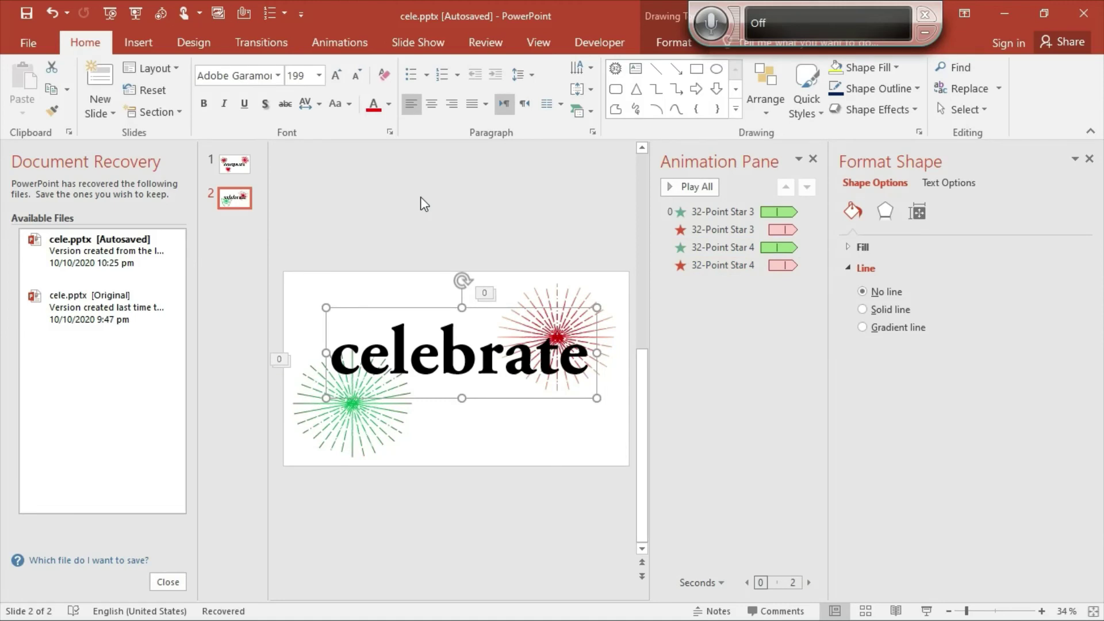
click(423, 204)
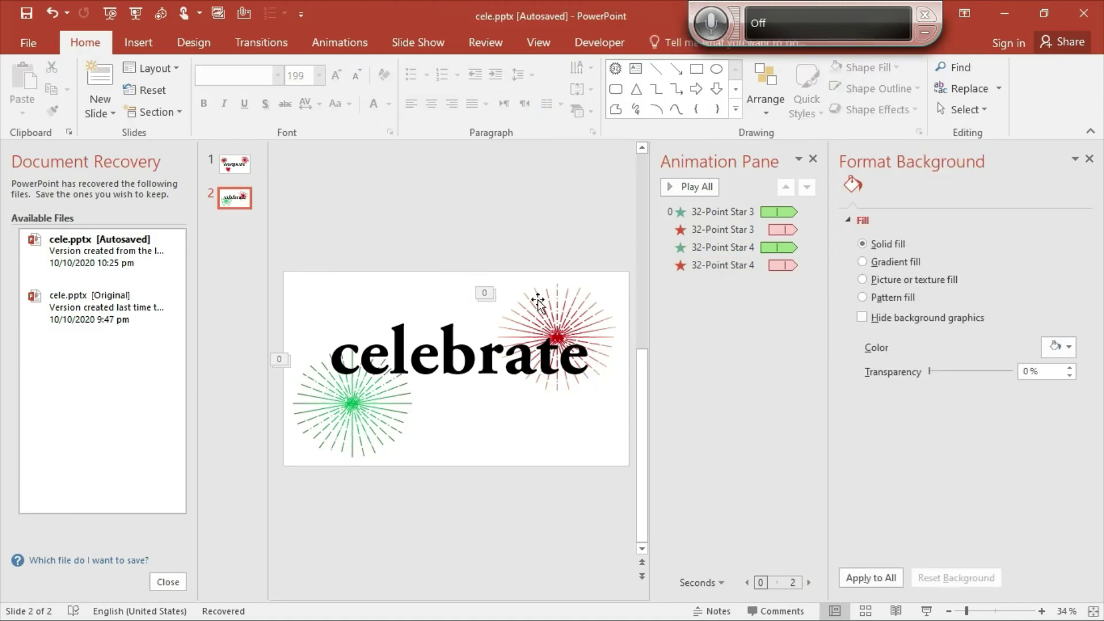
click(573, 318)
click(561, 295)
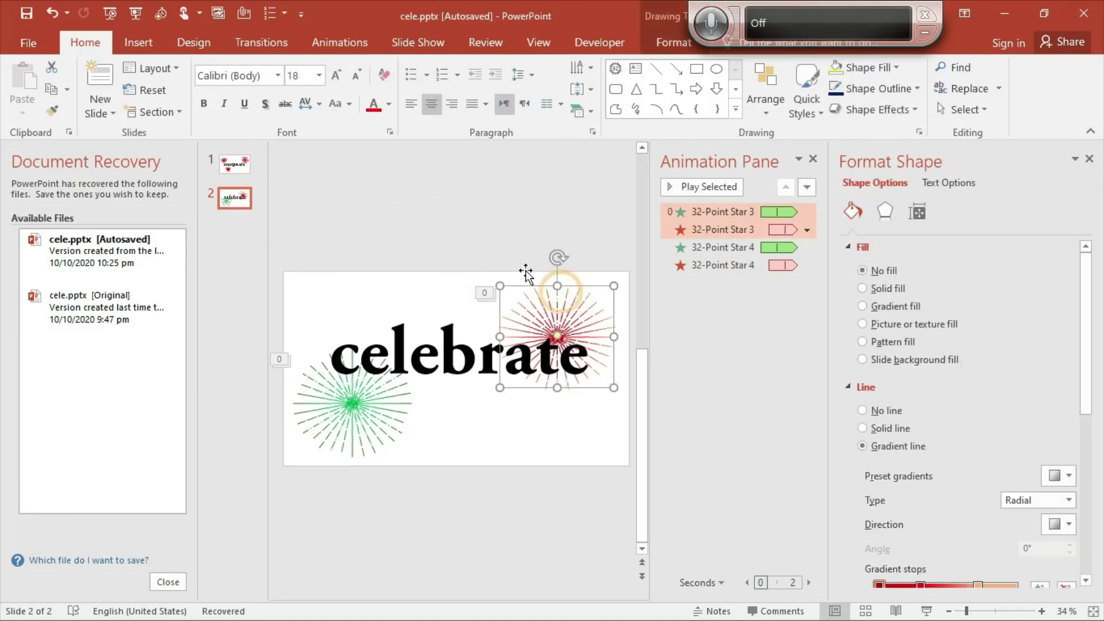
click(469, 236)
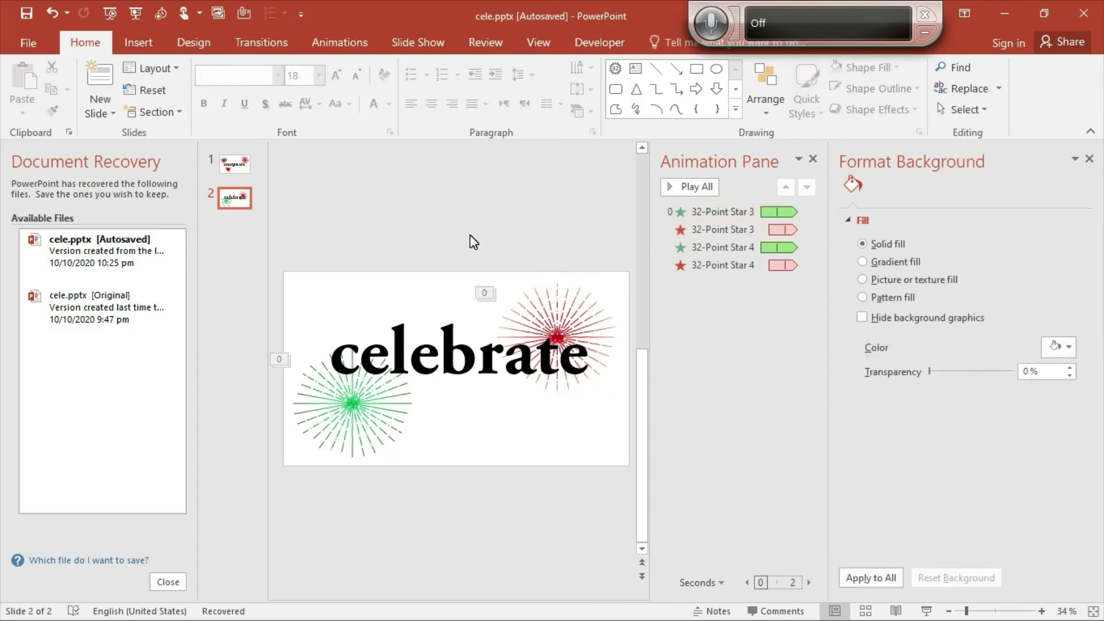